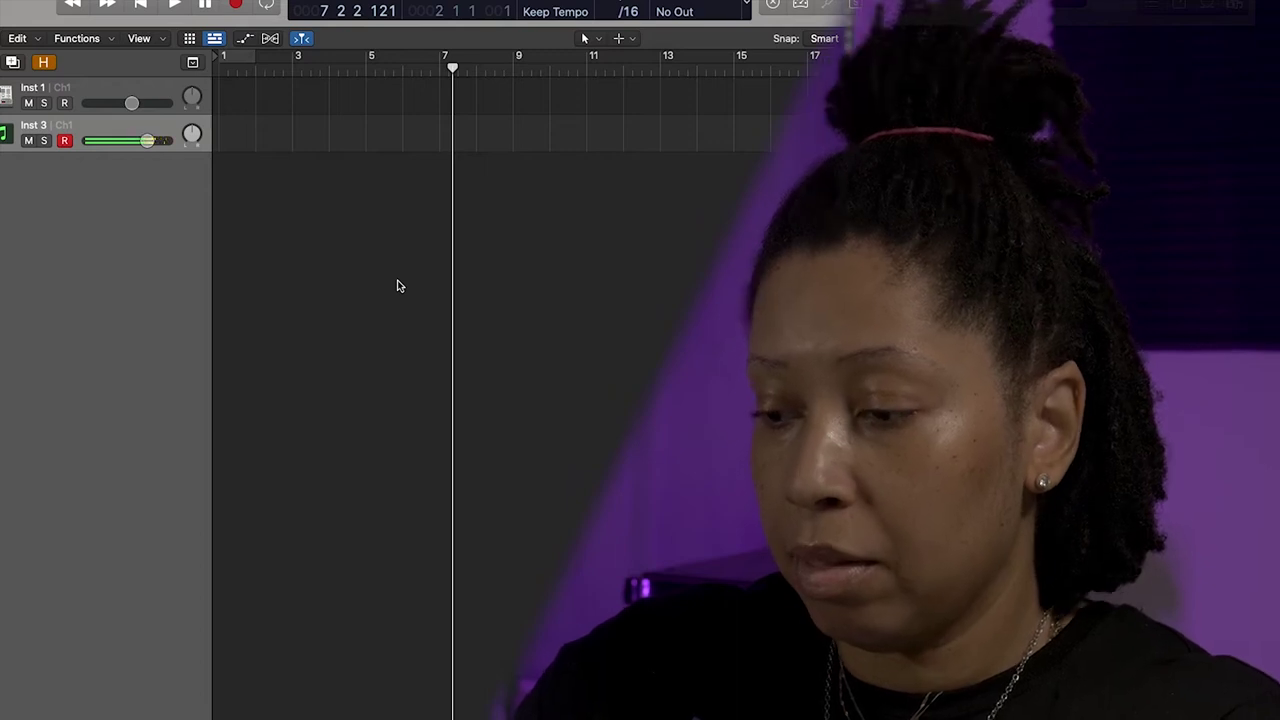
Record a four-bar chord part on the Inst 3 track from bar 1, play it back, and deselect the region.
key("Return")
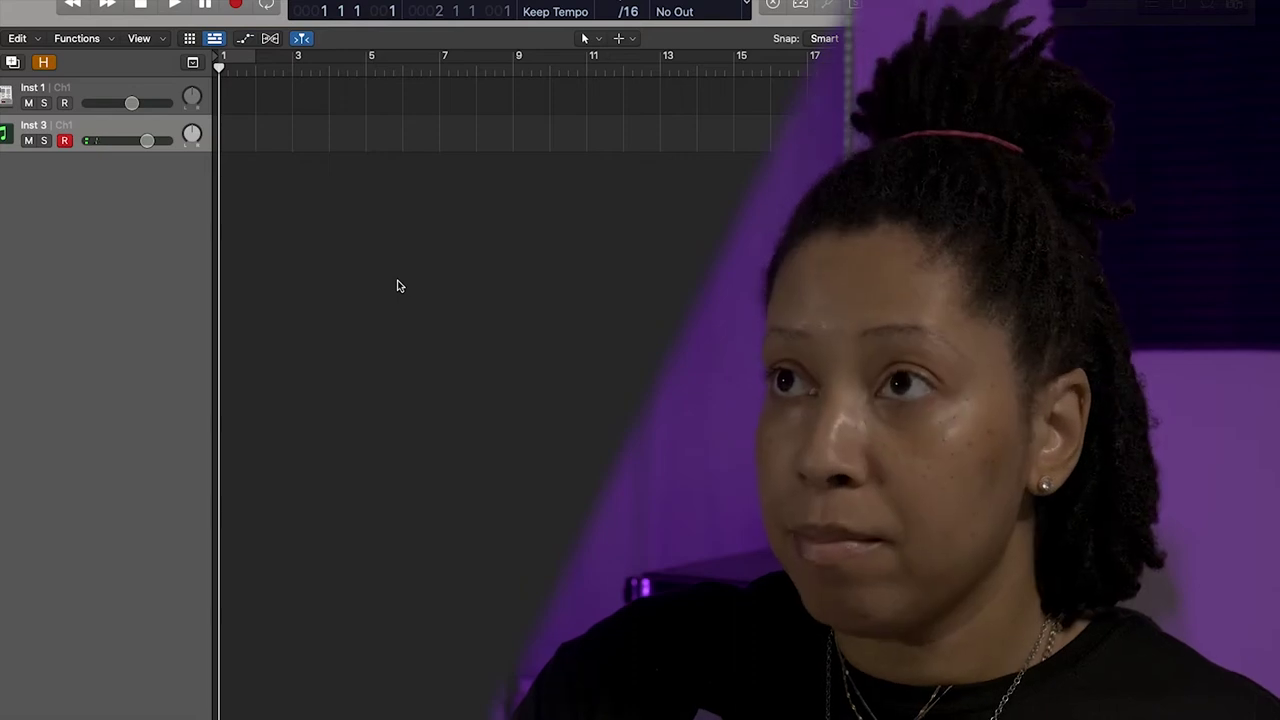
key("r")
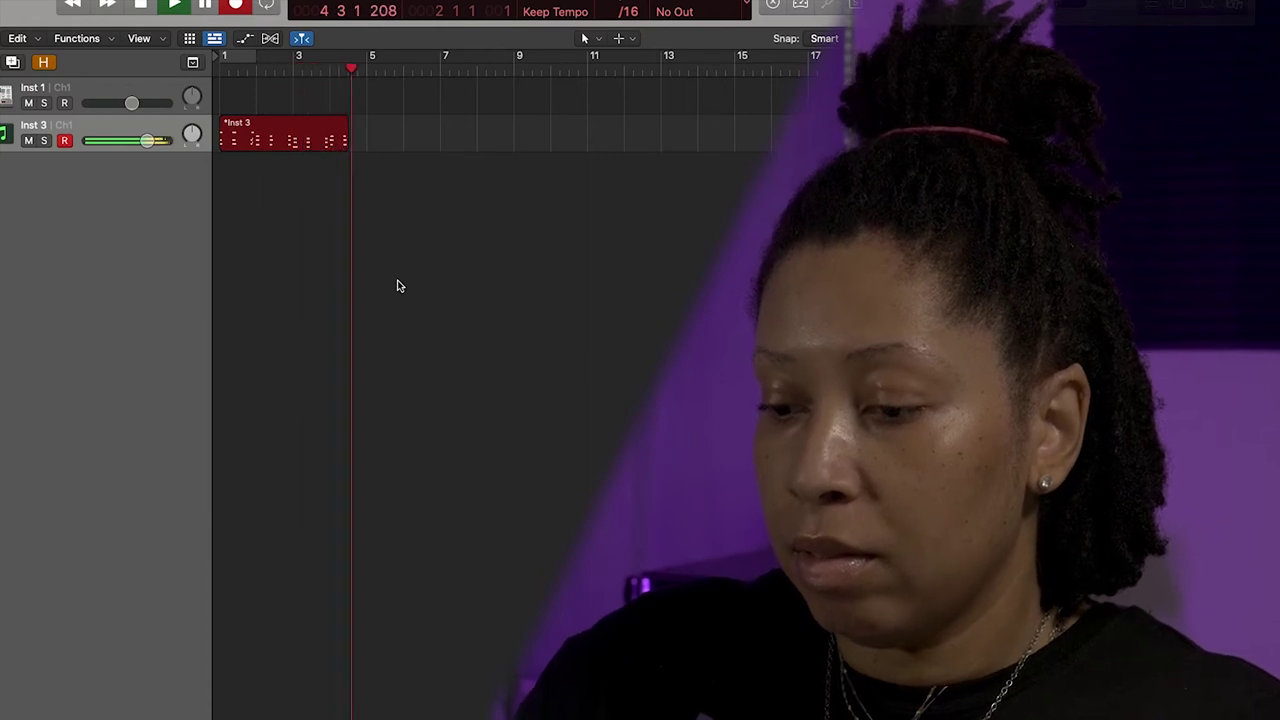
key("space")
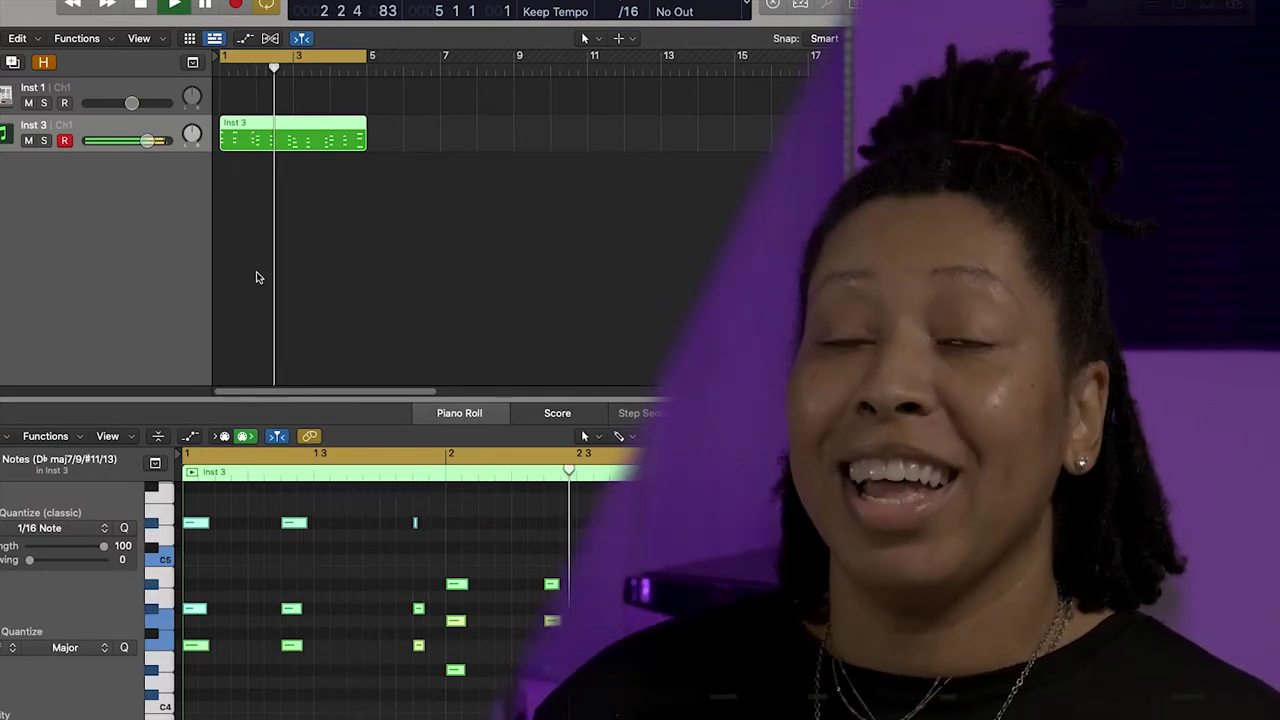
key("space")
left_click(511, 202)
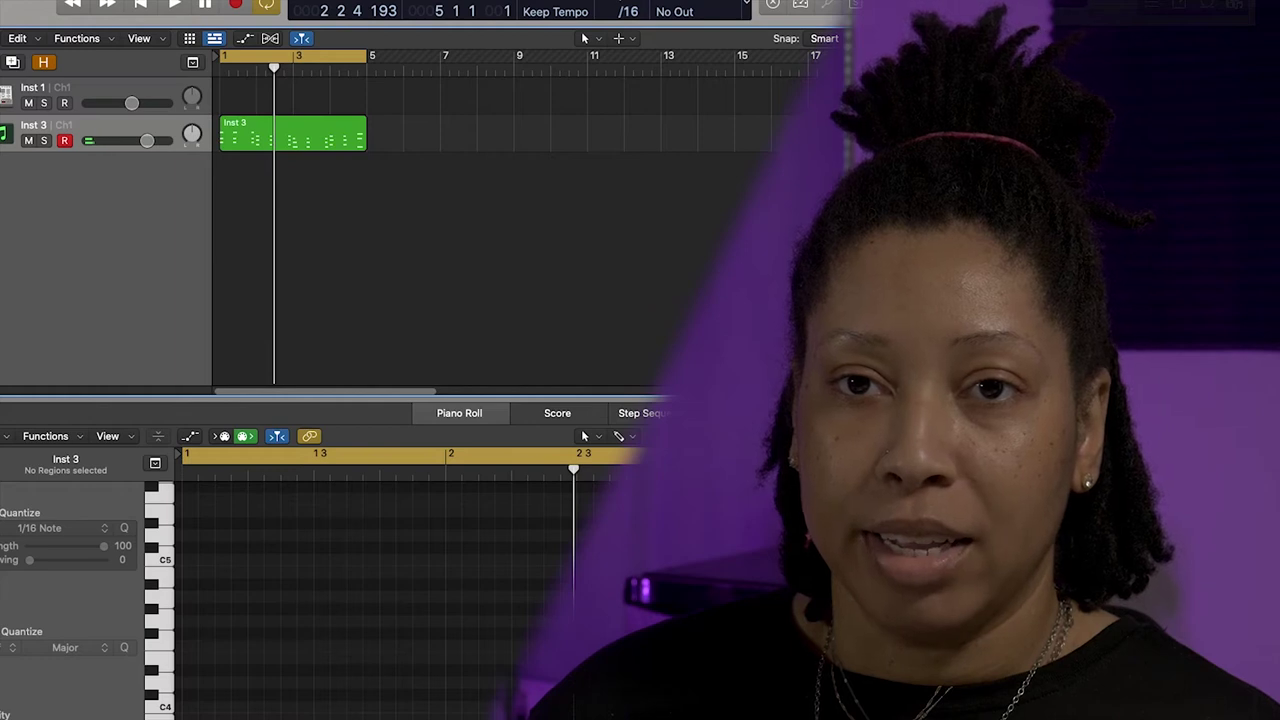
Insert a stereo Distortion II effect on the Inst 3 track and audition the chords through it.
mouse_move(0, 612)
mouse_move(20, 652)
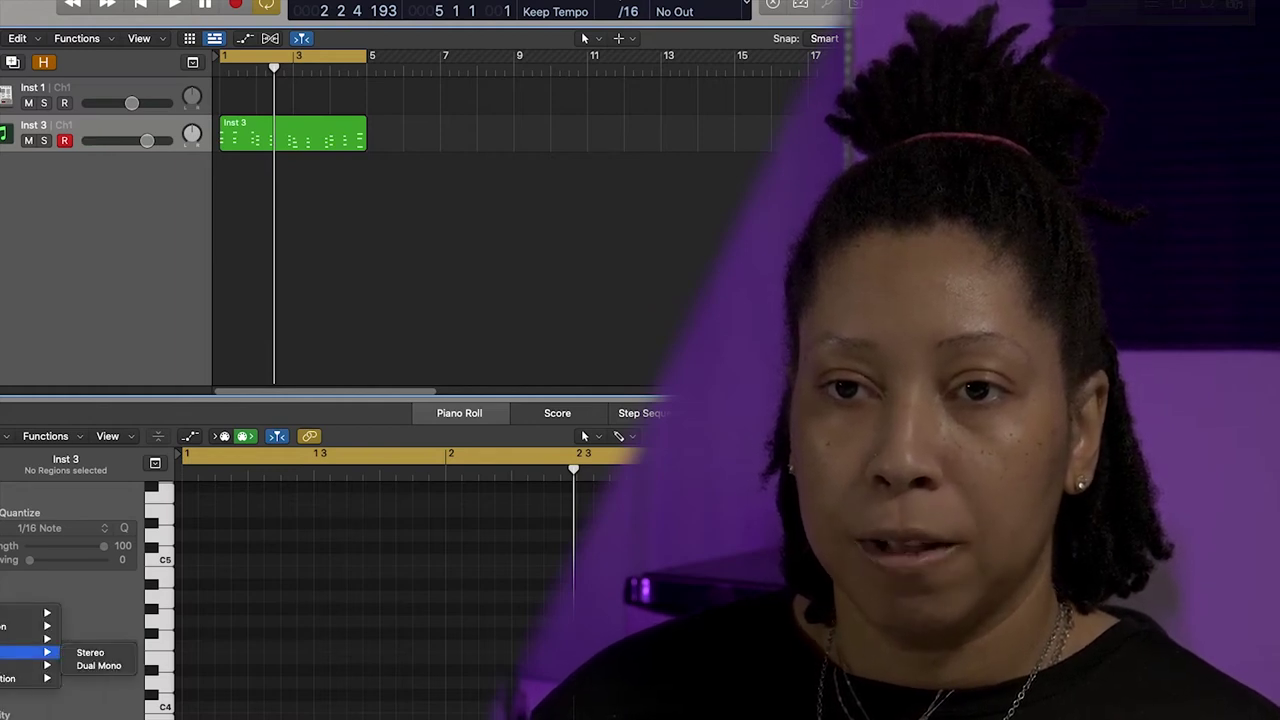
left_click(90, 652)
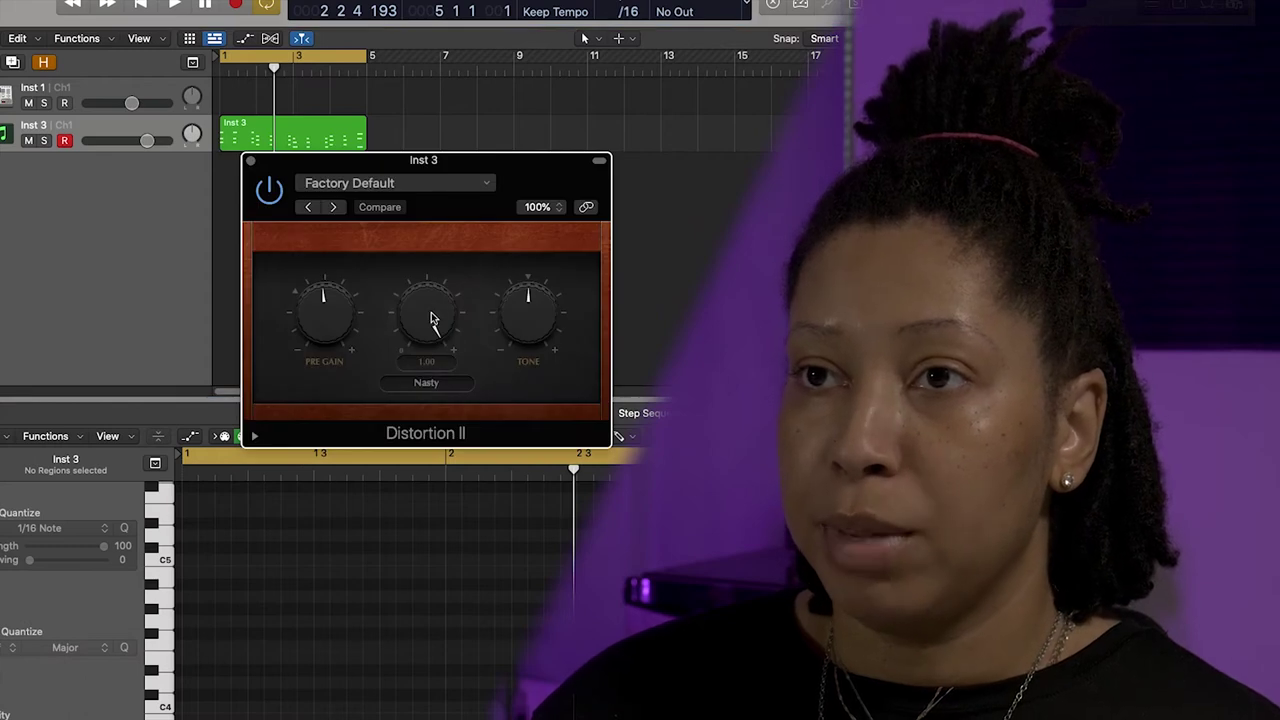
key("space")
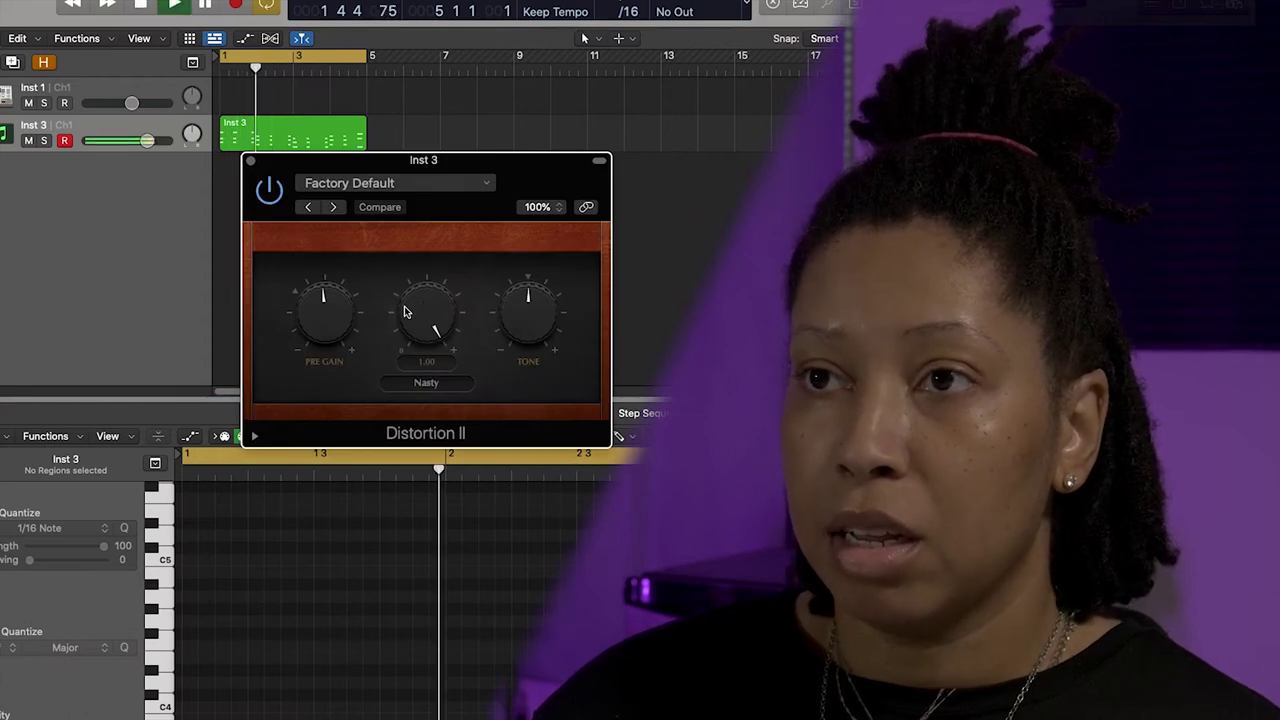
key("space")
Adjust the distortion's tone and pre-gain, and cut Inst 3's lows with Channel EQ at 140 Hz and 36 dB/Oct.
left_click_drag(521, 303, 528, 291)
key("space")
left_click_drag(323, 325, 314, 379)
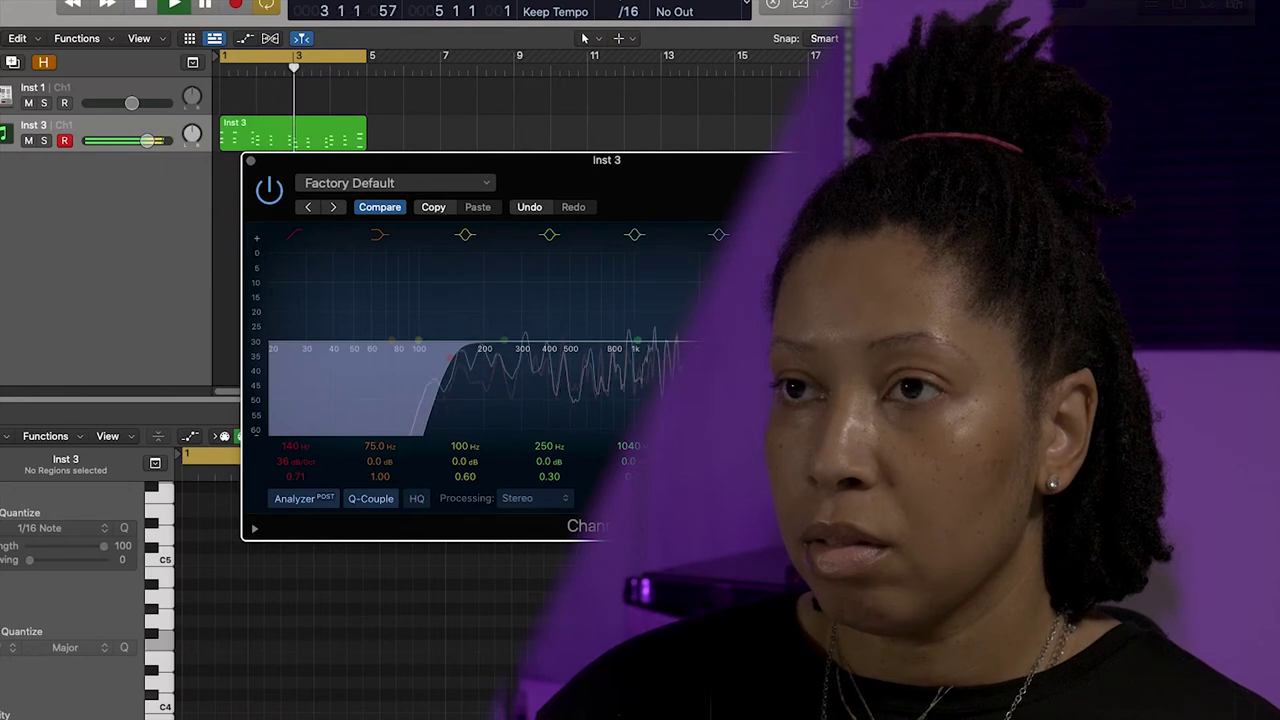
left_click(250, 161)
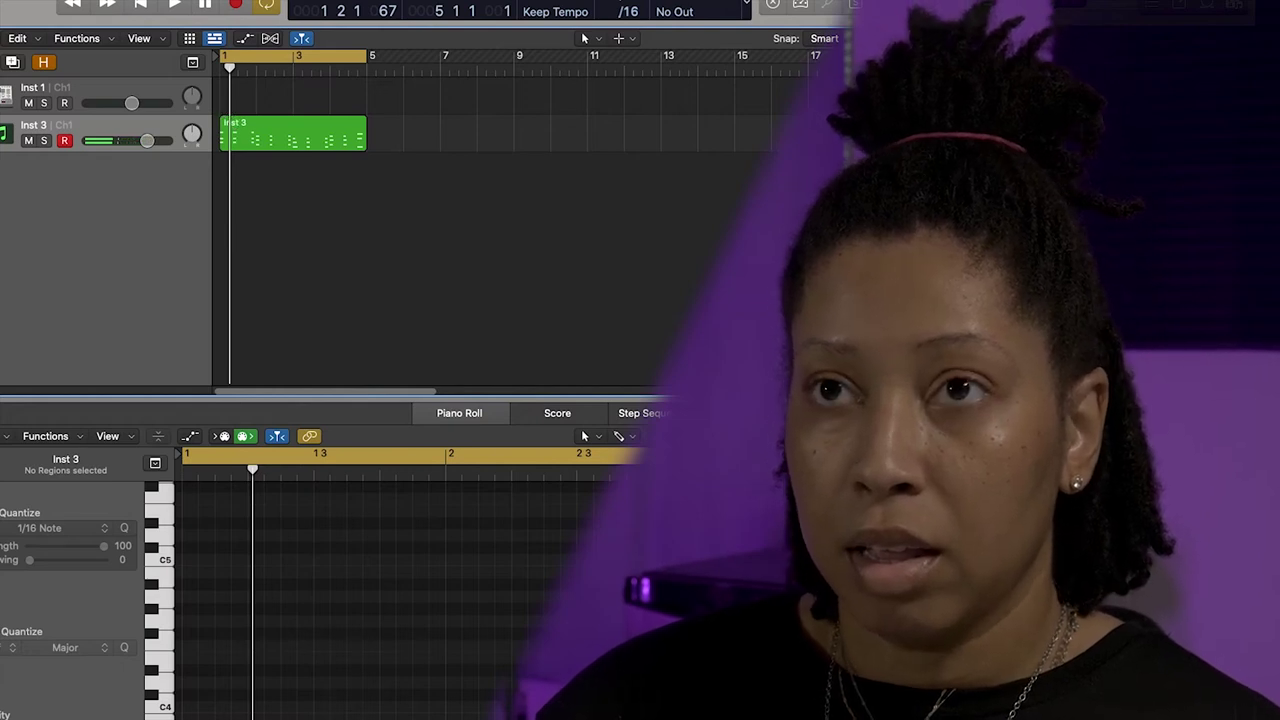
left_click(43, 62)
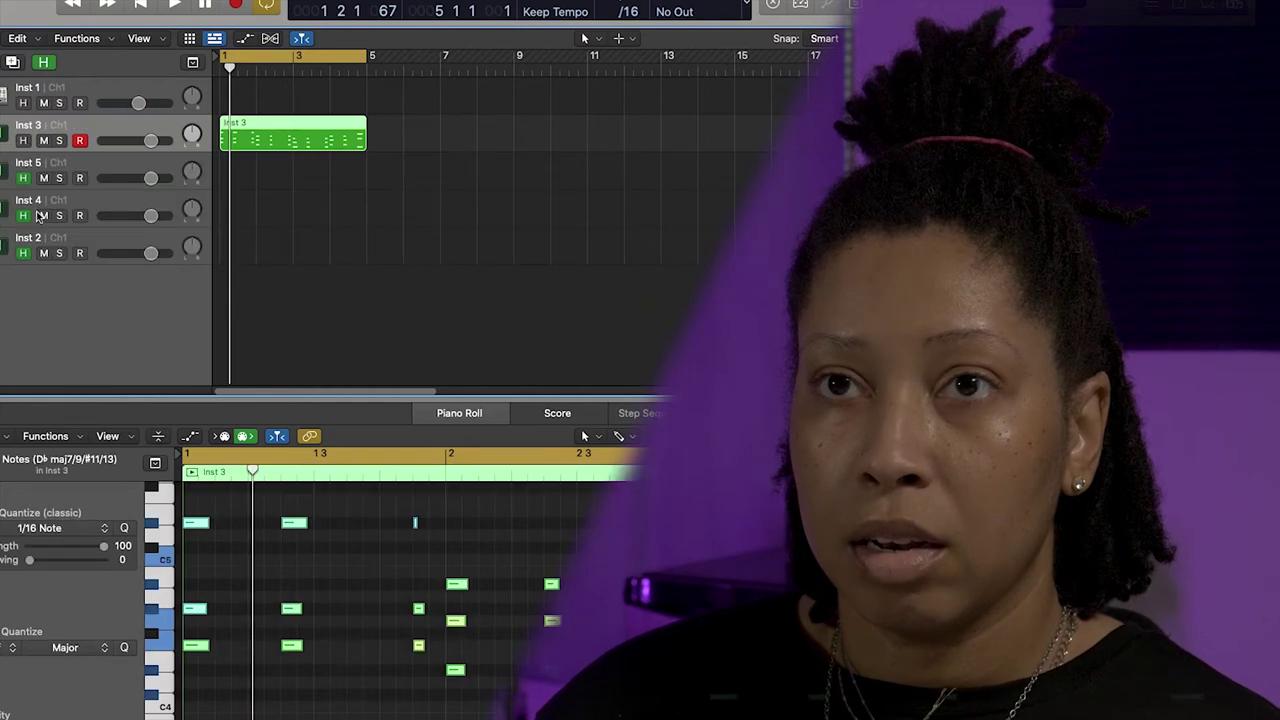
left_click(43, 62)
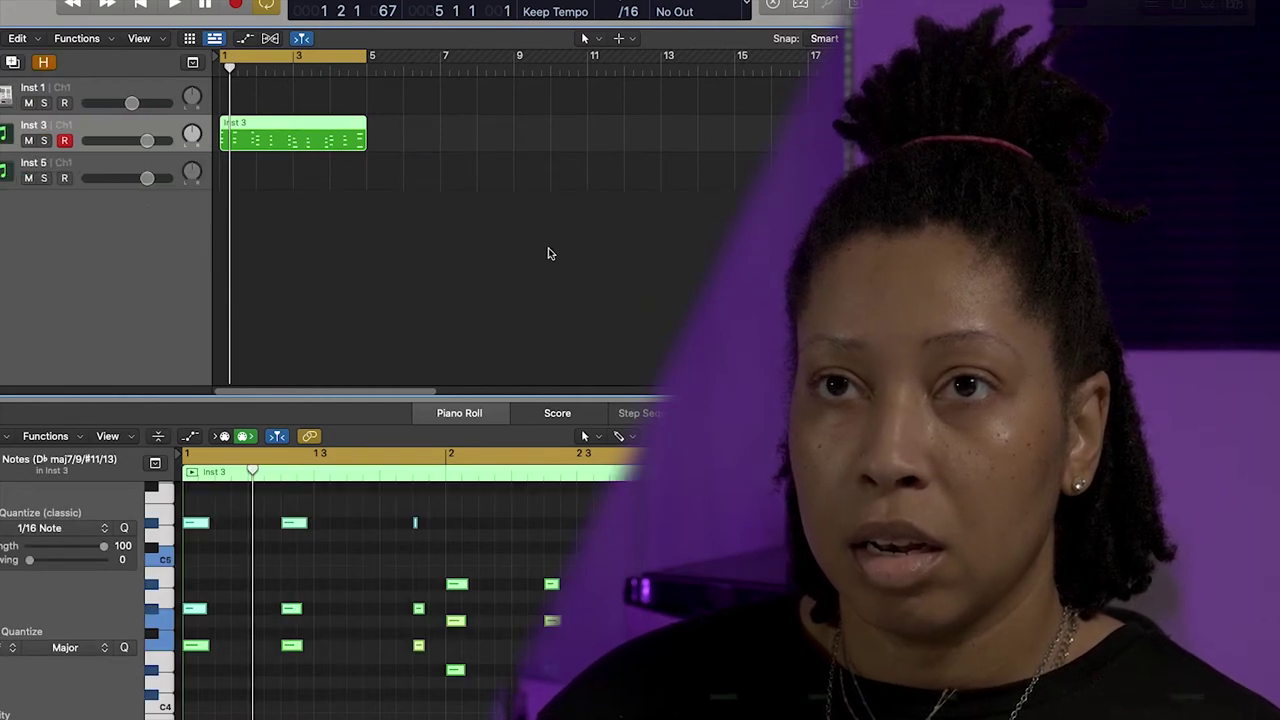
left_click(131, 172)
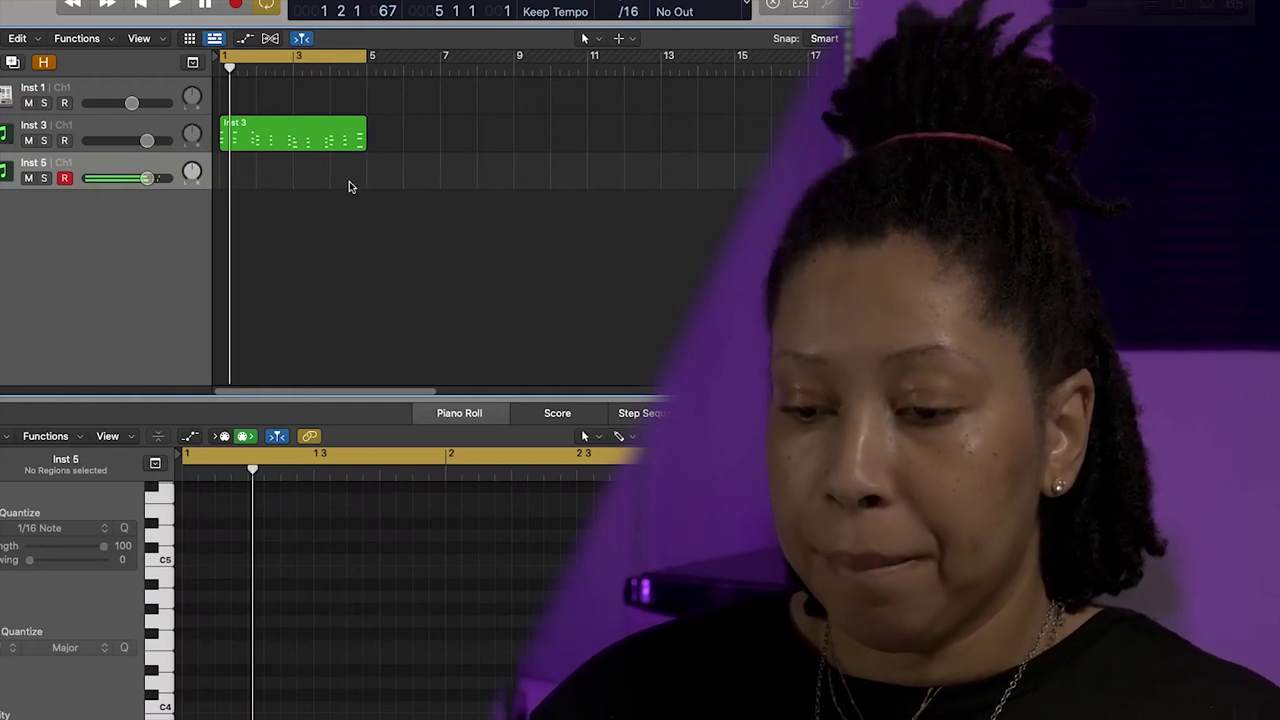
Reveal and select the hidden Inst 4 track for recording, and hide the Inst 5 track.
left_click(43, 62)
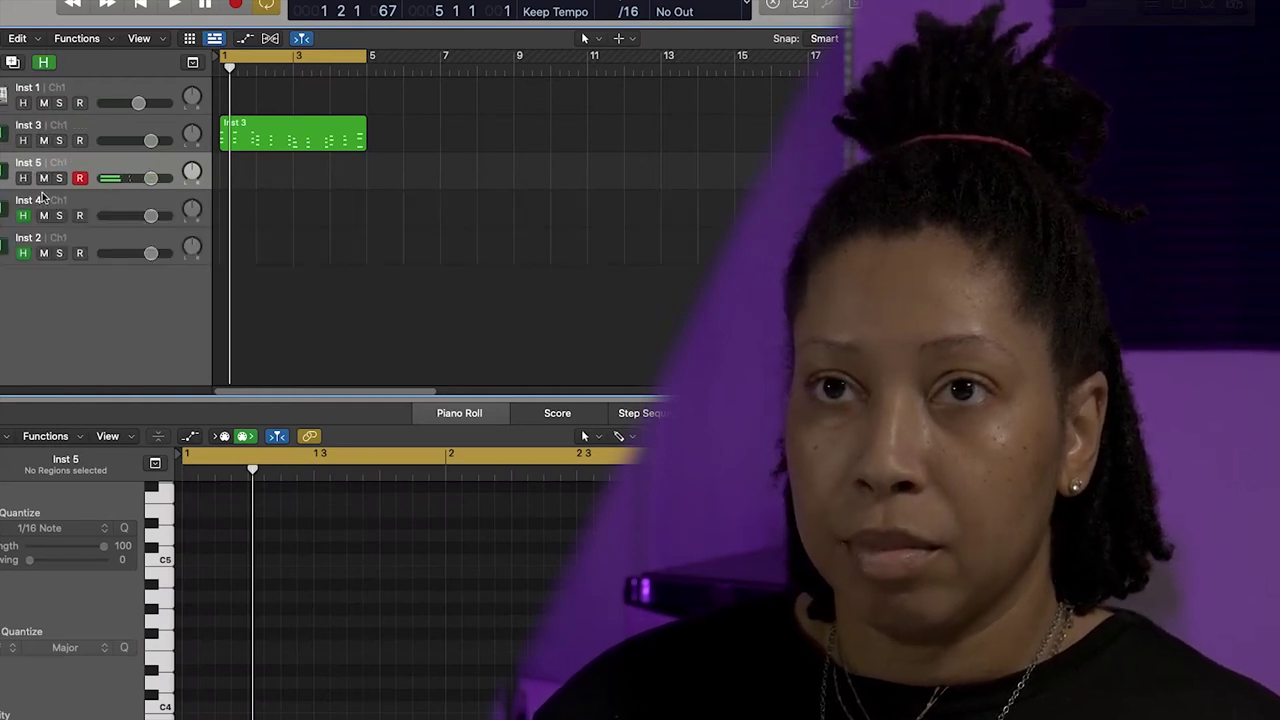
left_click(23, 216)
left_click(47, 203)
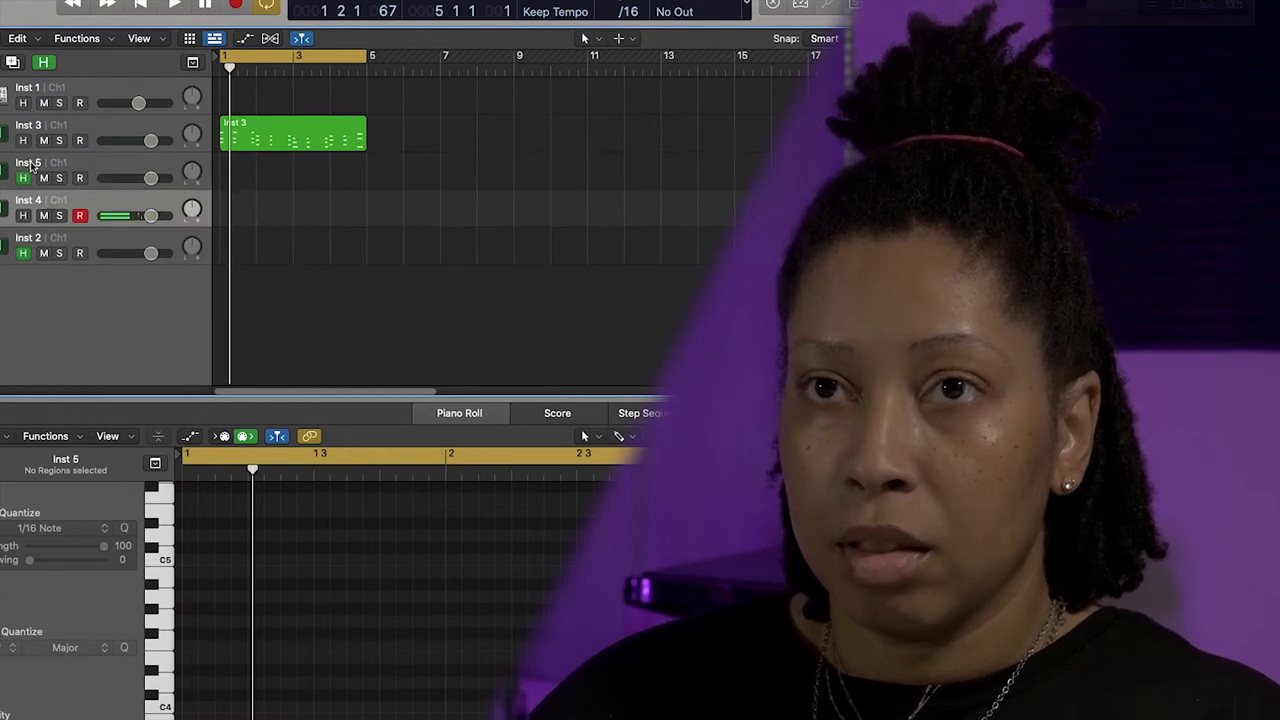
left_click(31, 167)
left_click(45, 63)
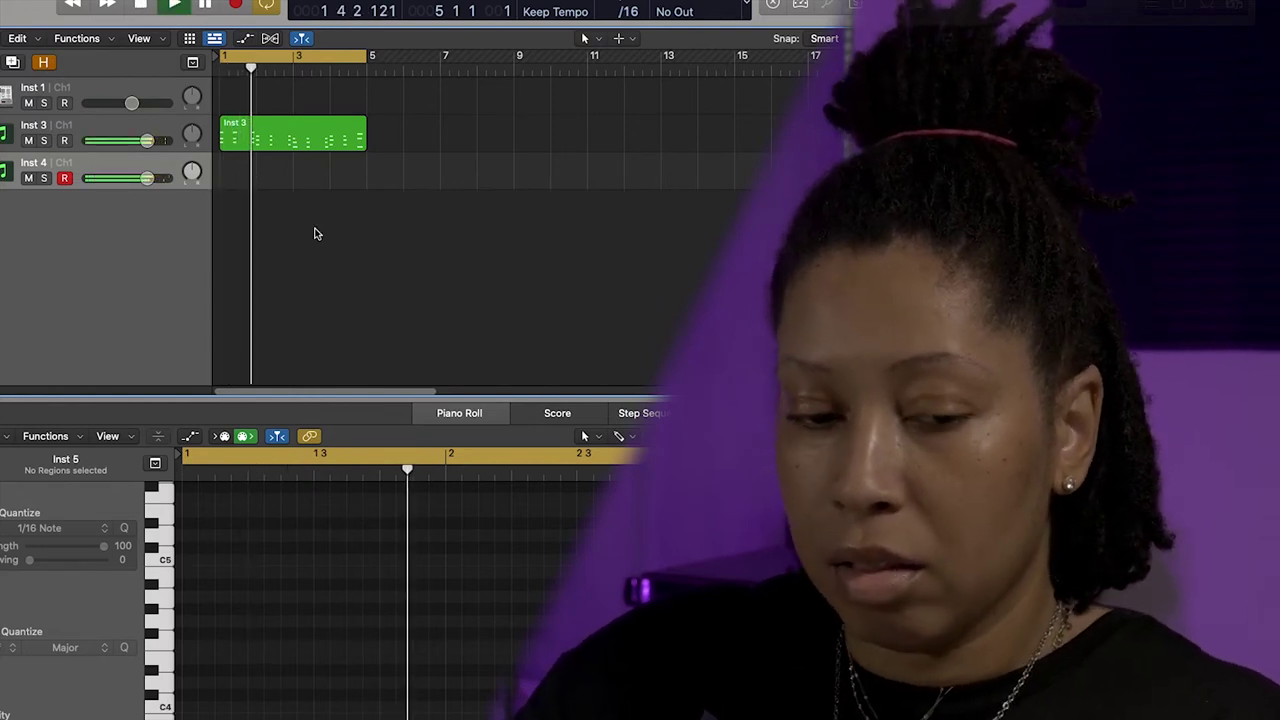
Rehearse a melody over the looped chords and record it on Inst 4 across bars 1 to 4.
key("space")
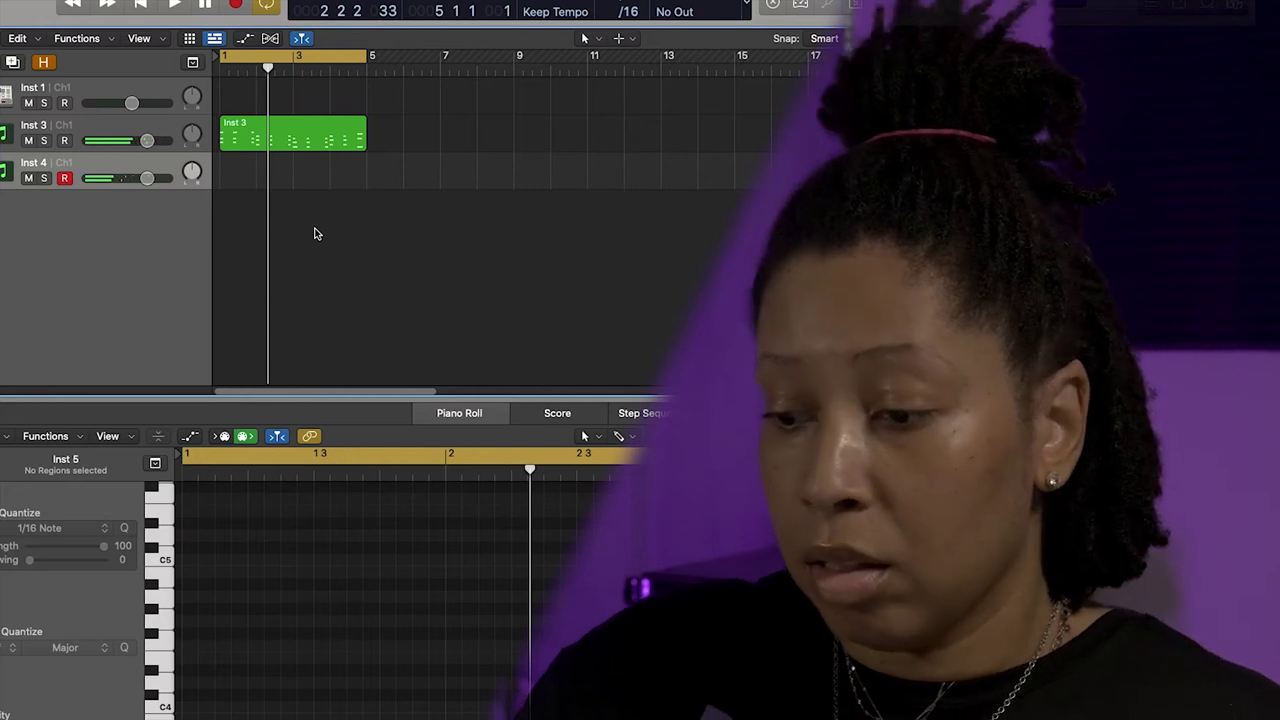
key("space")
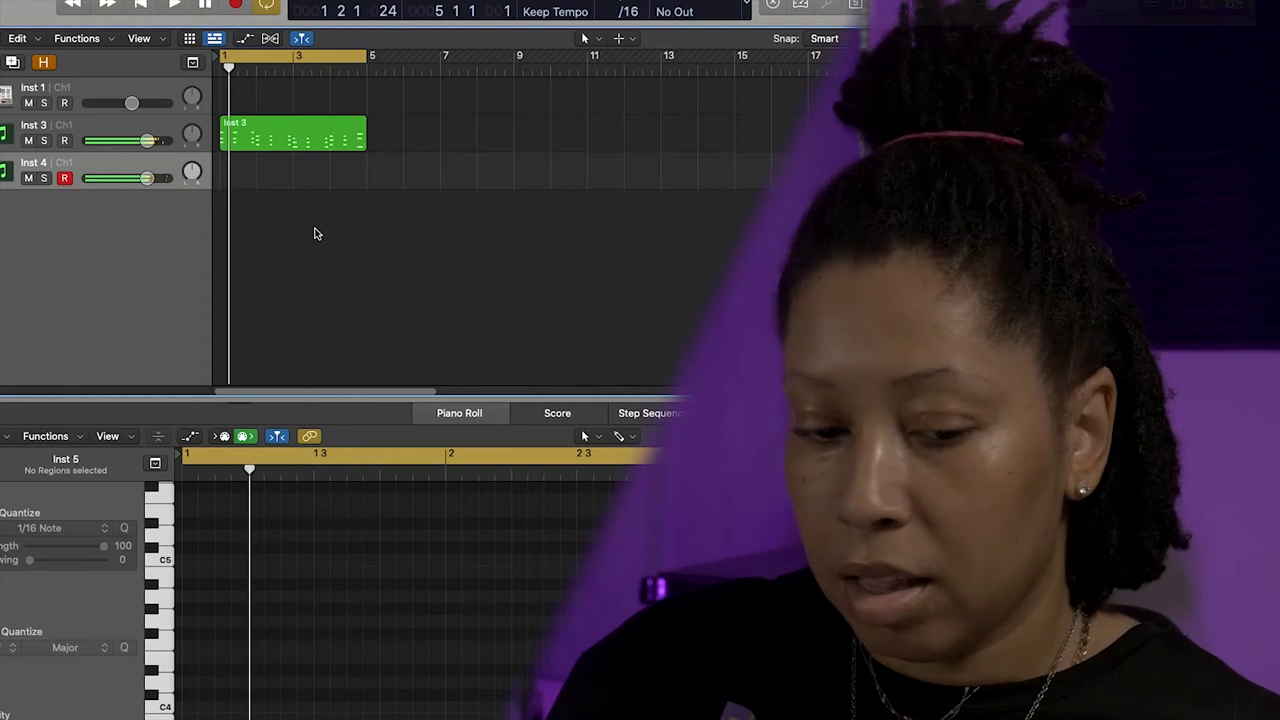
key("r")
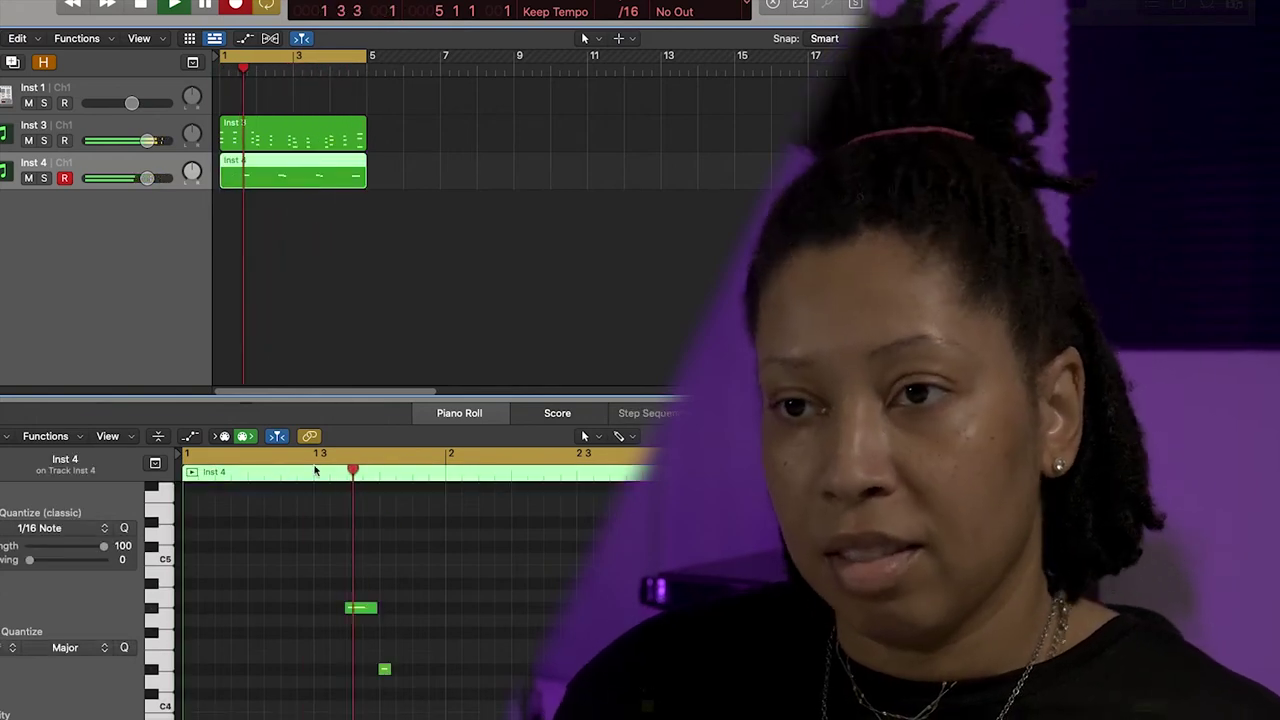
left_click(300, 628)
key("space")
Select all of the Inst 4 notes and raise the track's Channel EQ low-cut frequency during playback.
key("super+a")
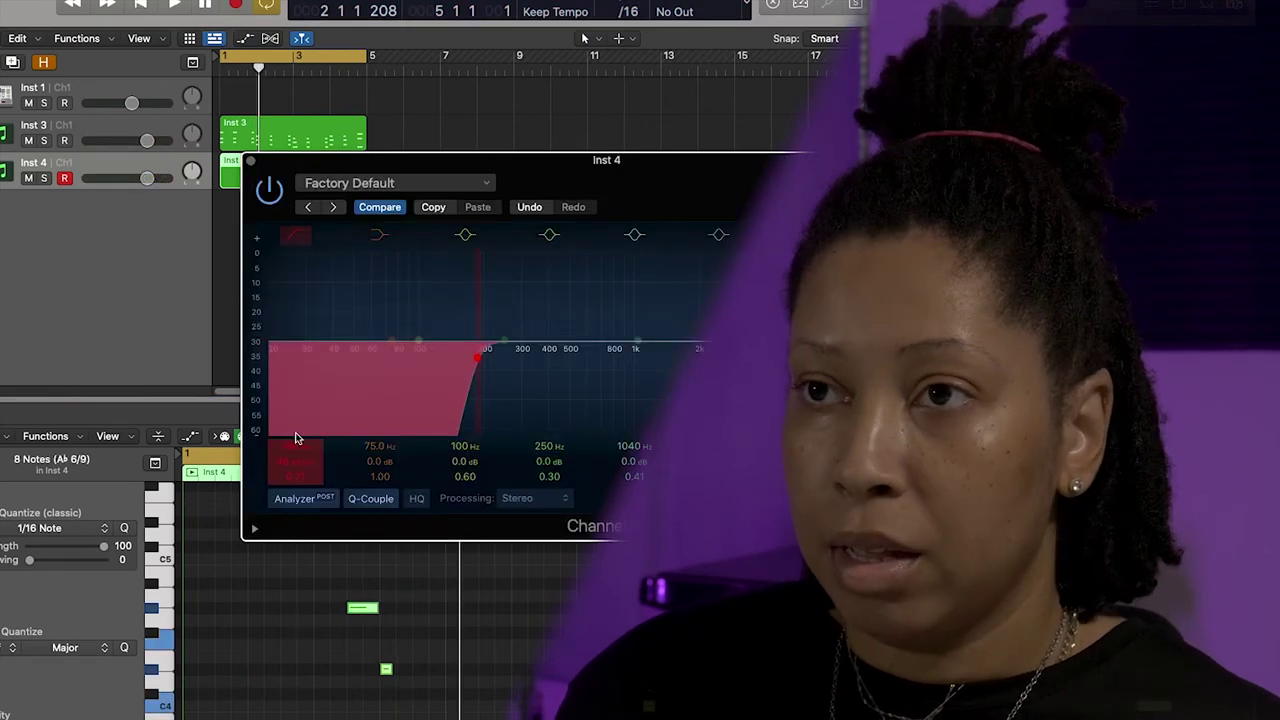
key("space")
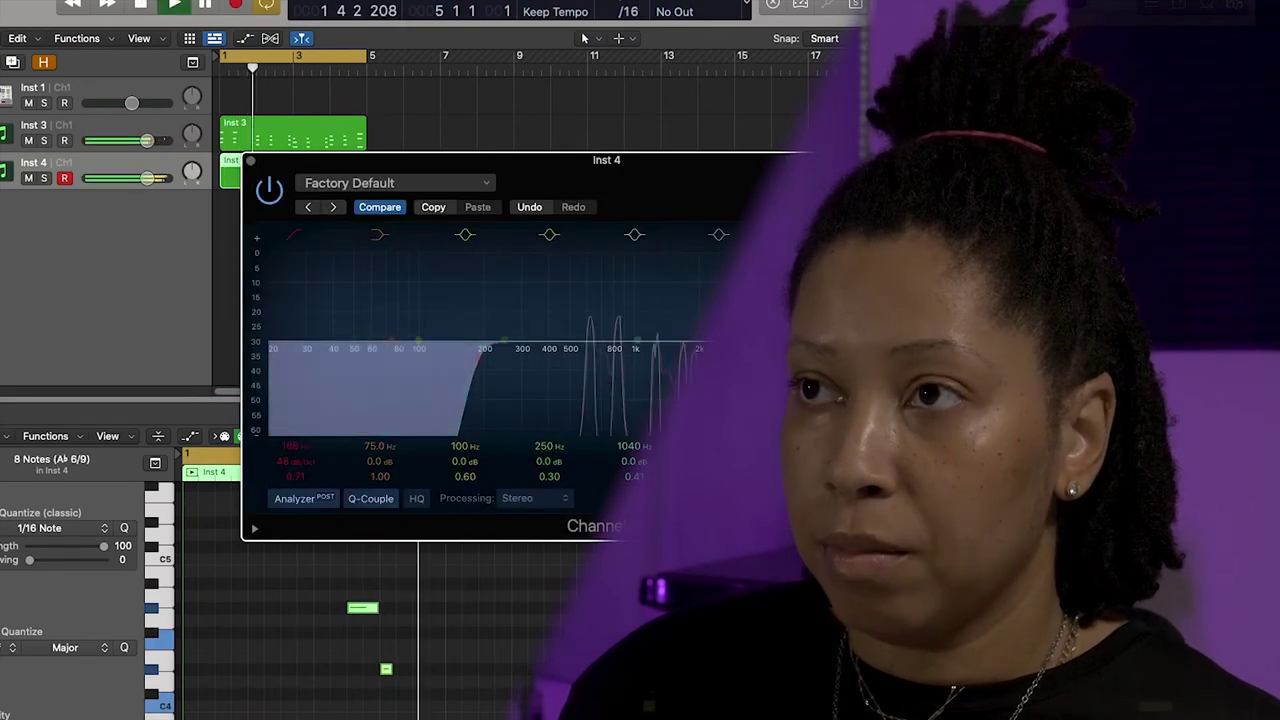
left_click_drag(284, 445, 284, 402)
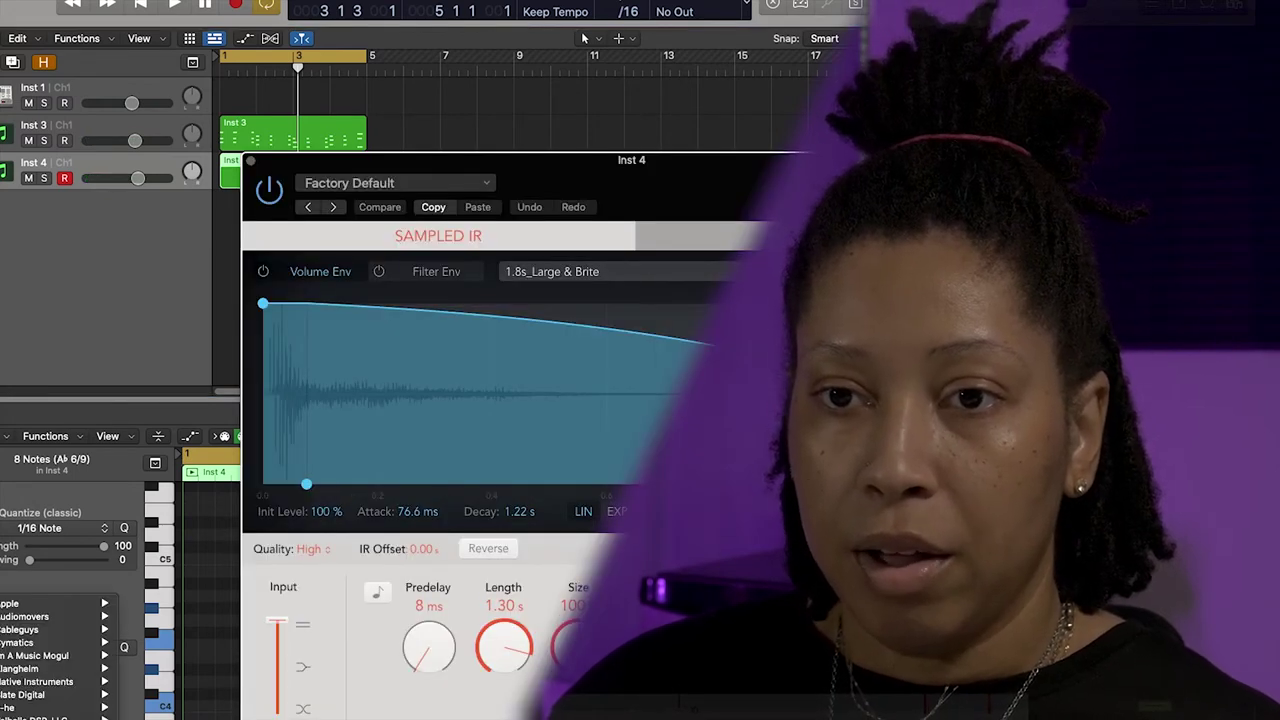
Insert ValhallaSupermassive on the Inst 4 track, set its warp to 22%, and reduce its width while listening.
mouse_move(60, 718)
mouse_move(163, 718)
left_click(300, 717)
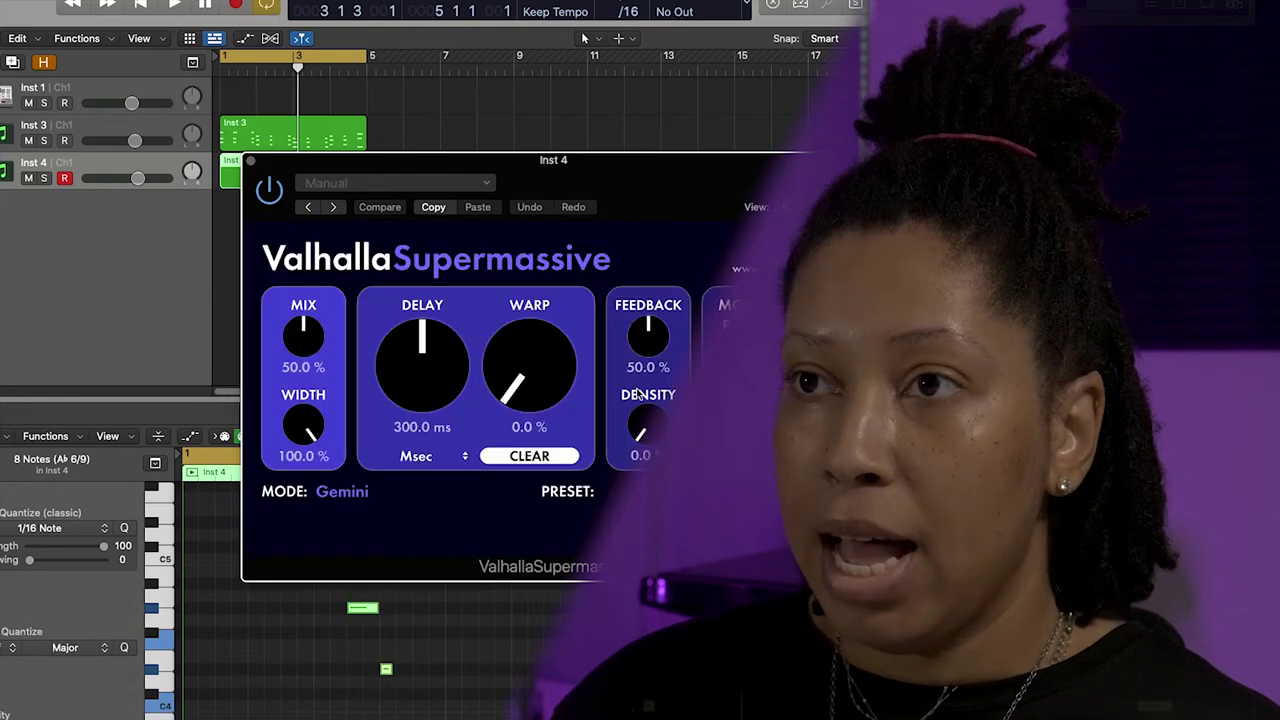
key("space")
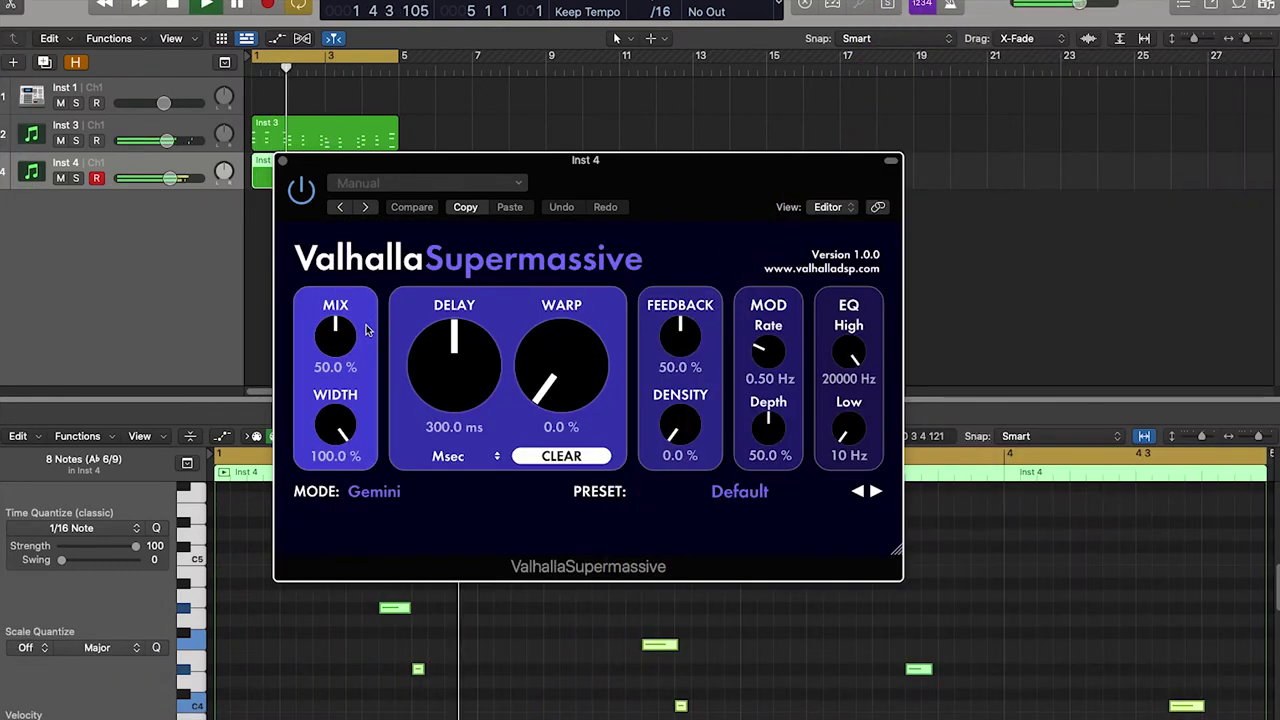
left_click_drag(566, 380, 576, 339)
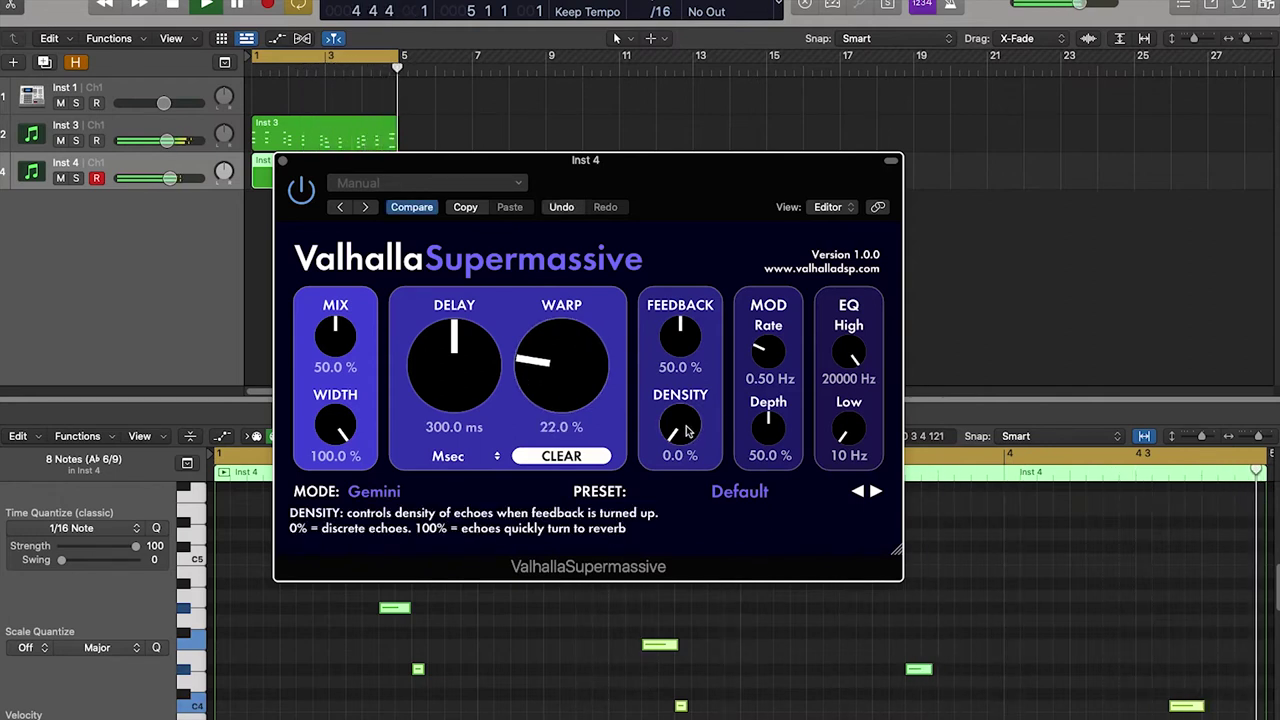
left_click_drag(337, 418, 335, 530)
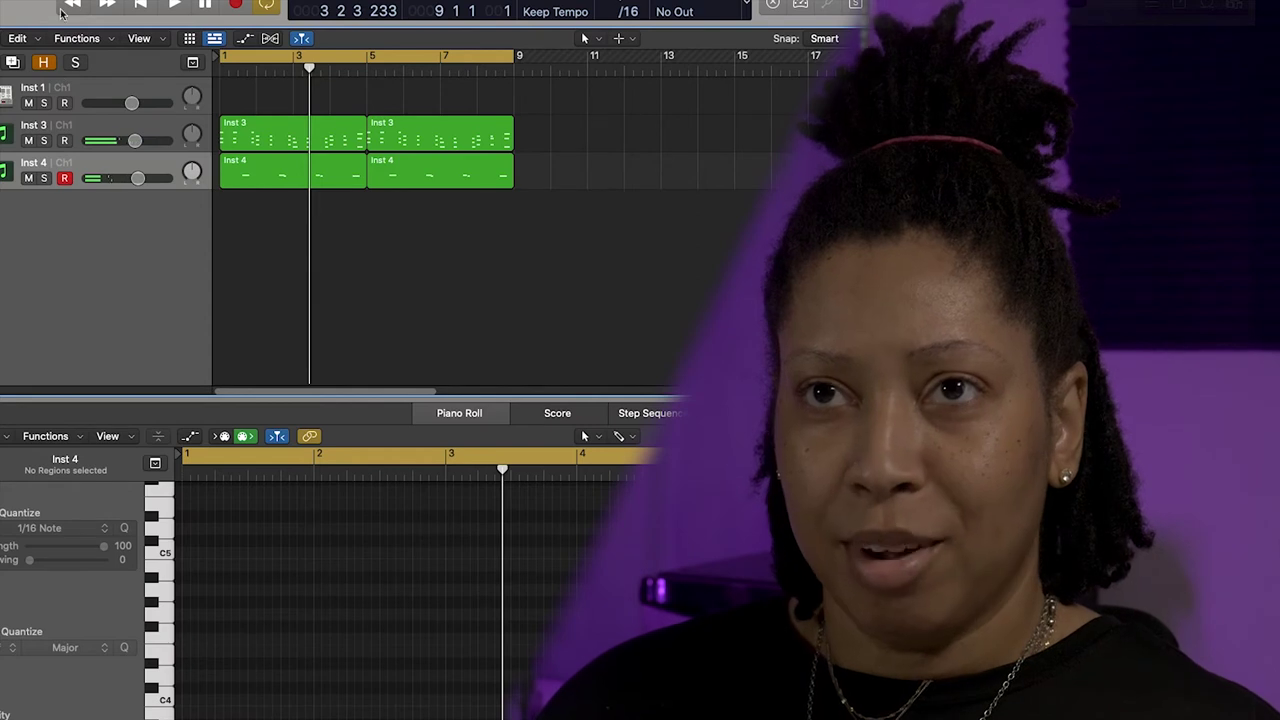
Reveal and select the hidden Inst 2 track for recording, and mute the Inst 4 track.
left_click(46, 64)
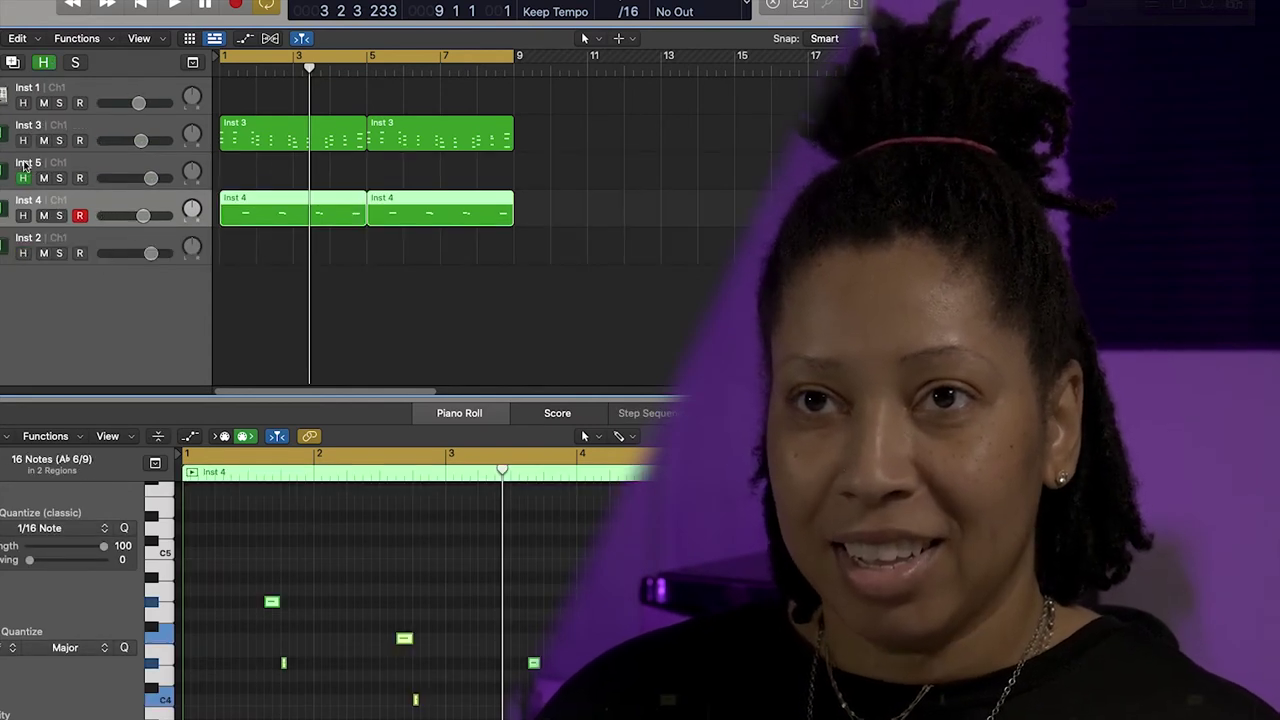
left_click(100, 242)
left_click(45, 64)
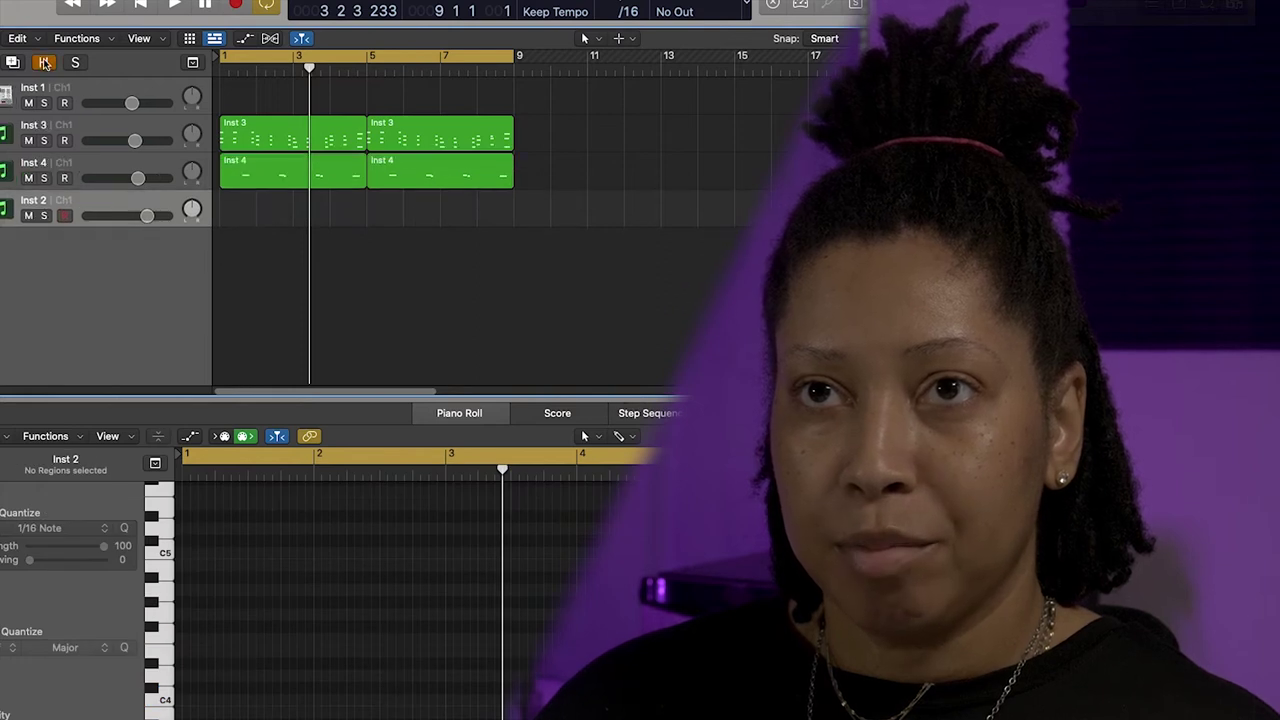
key("space")
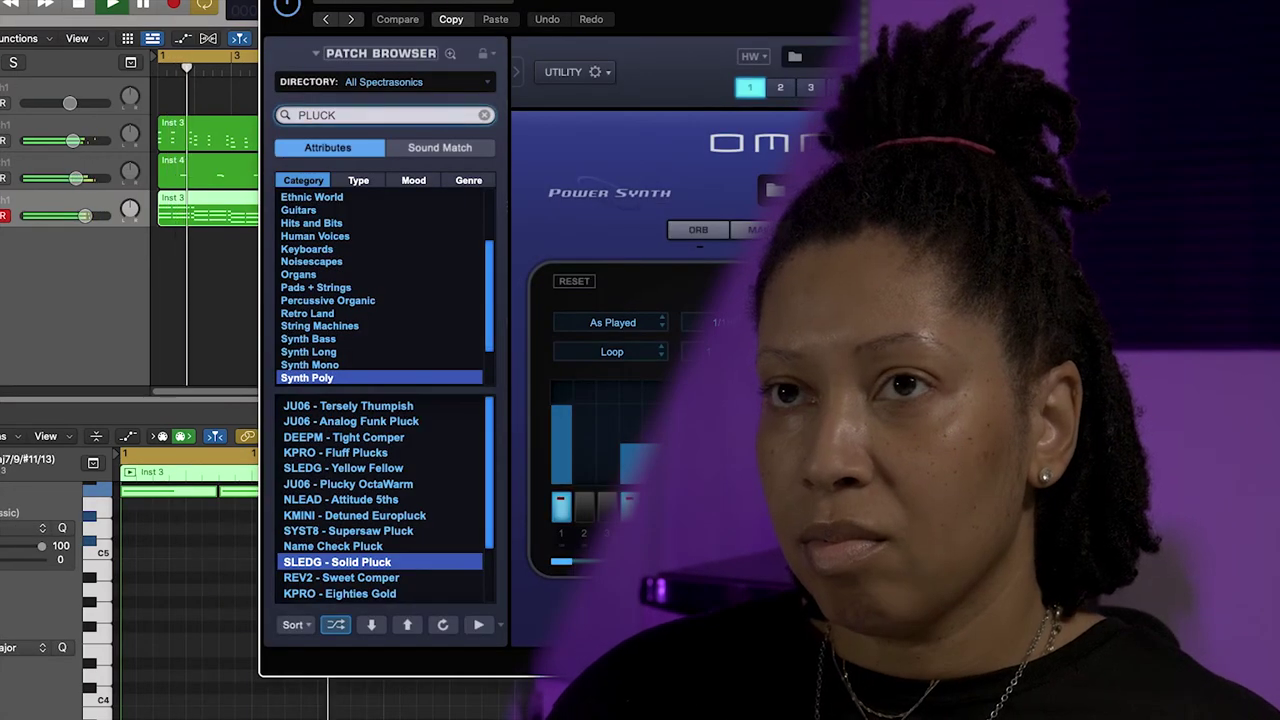
left_click(38, 174)
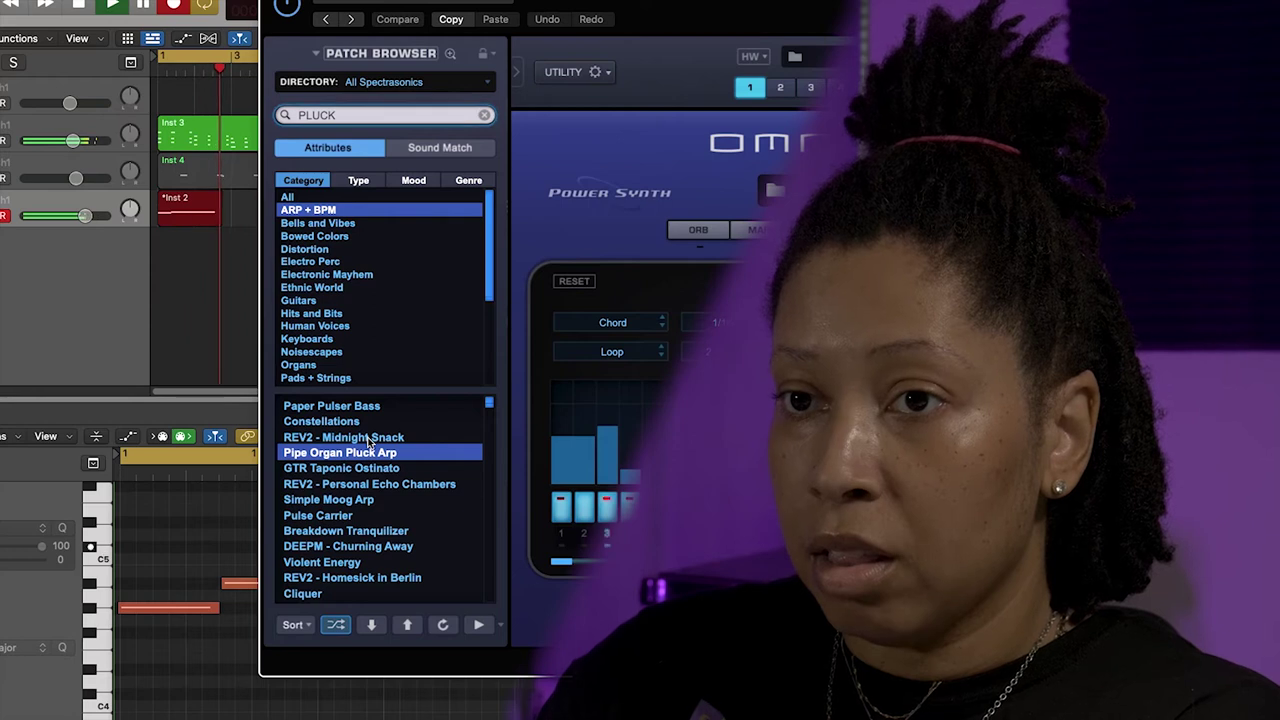
key("space")
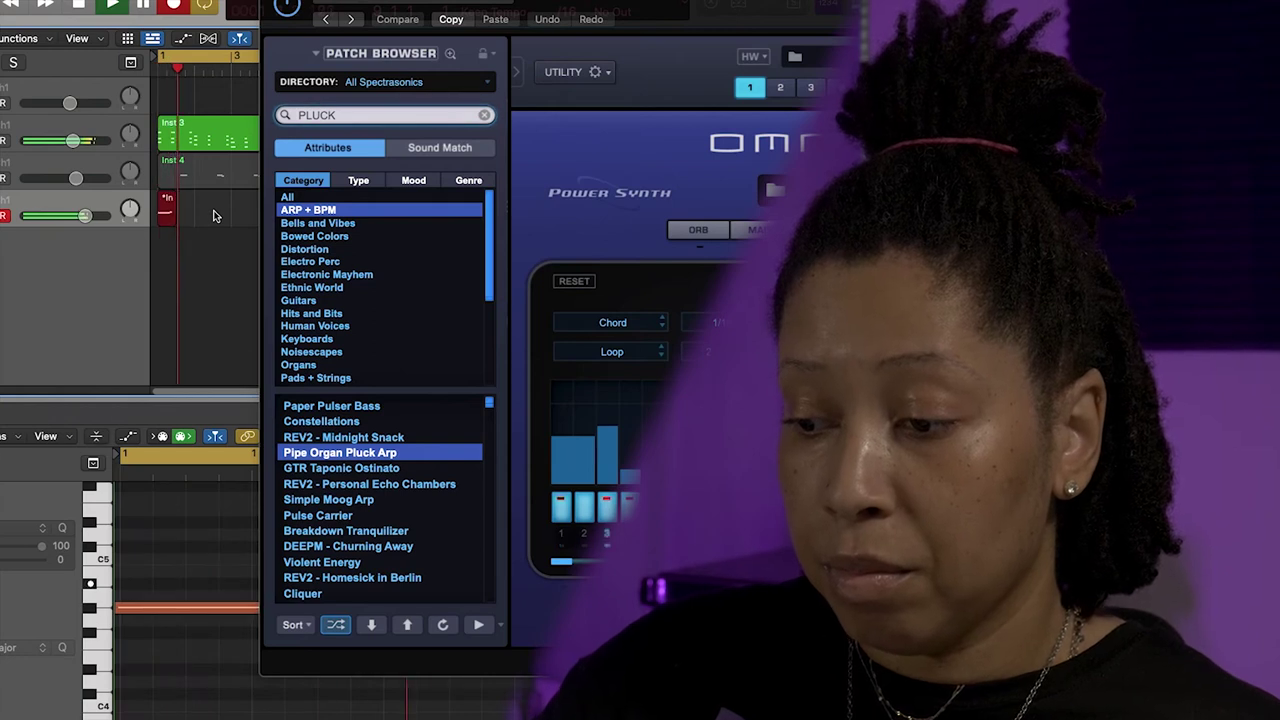
key("space")
key("Delete")
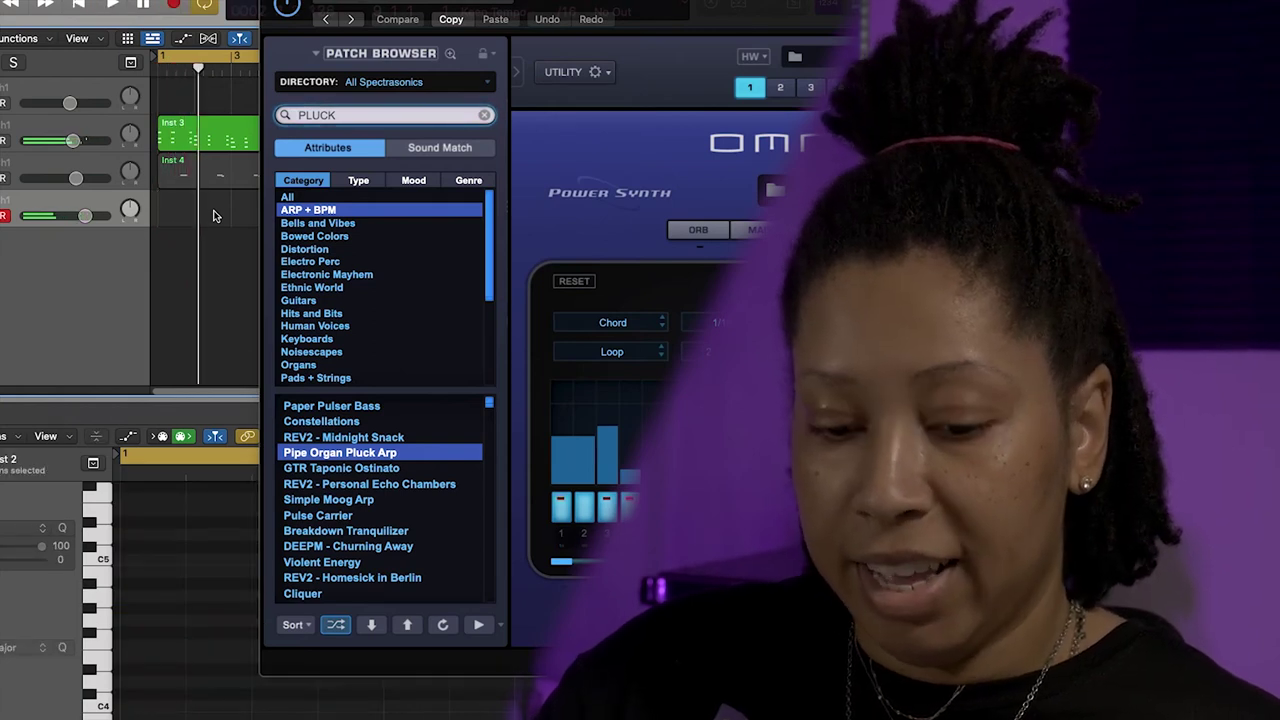
key("space")
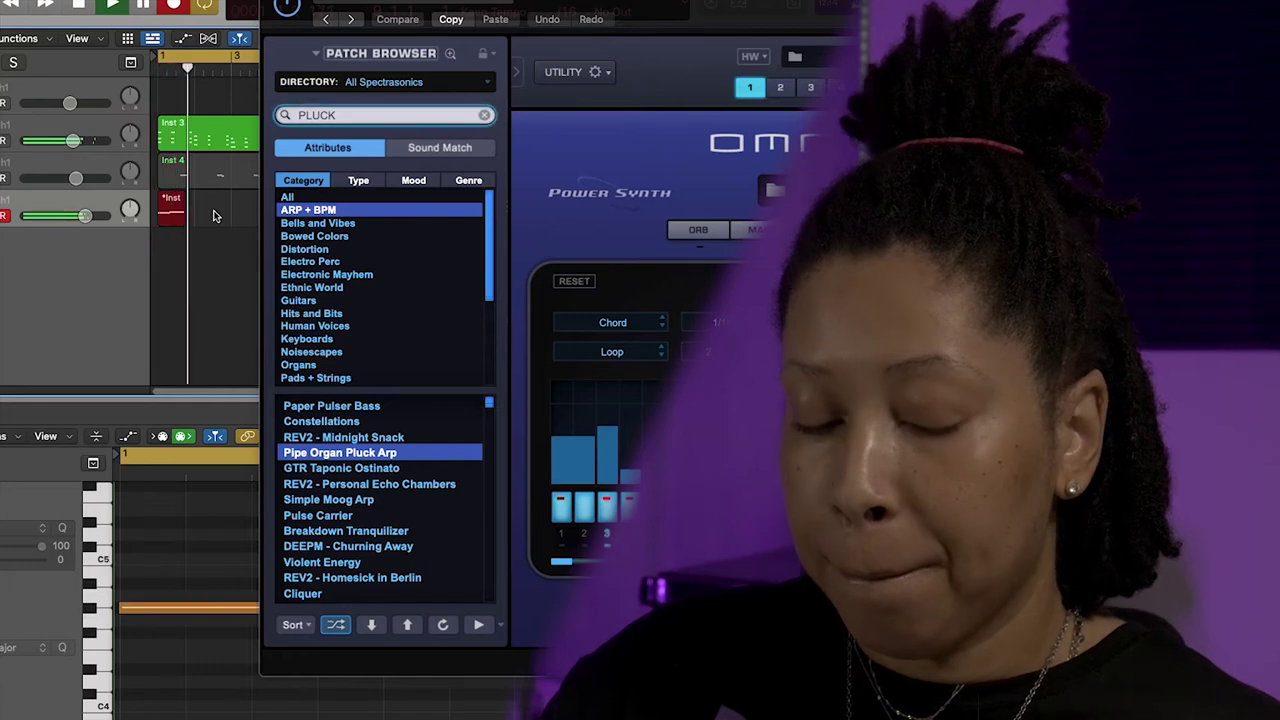
key("space")
key("Delete")
Record a Pipe Organ Pluck Arp part on Inst 2 from bar 1 and play it back with the chords.
key("space")
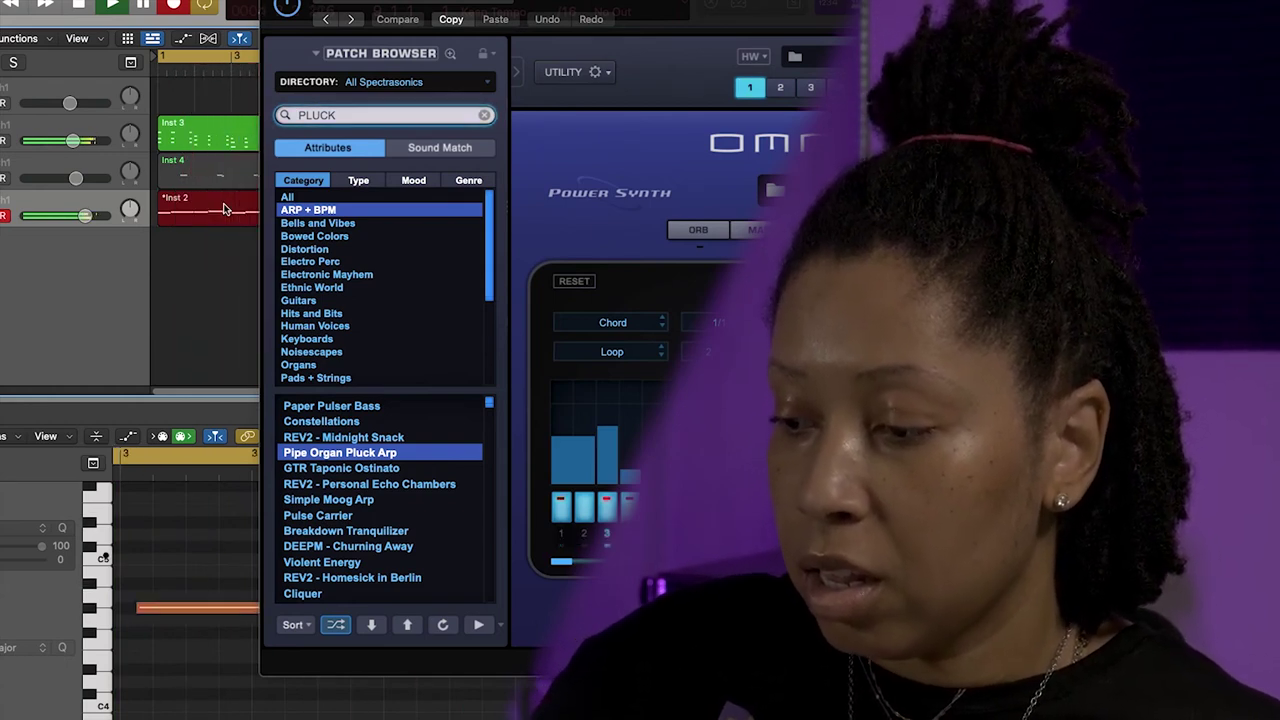
key("space")
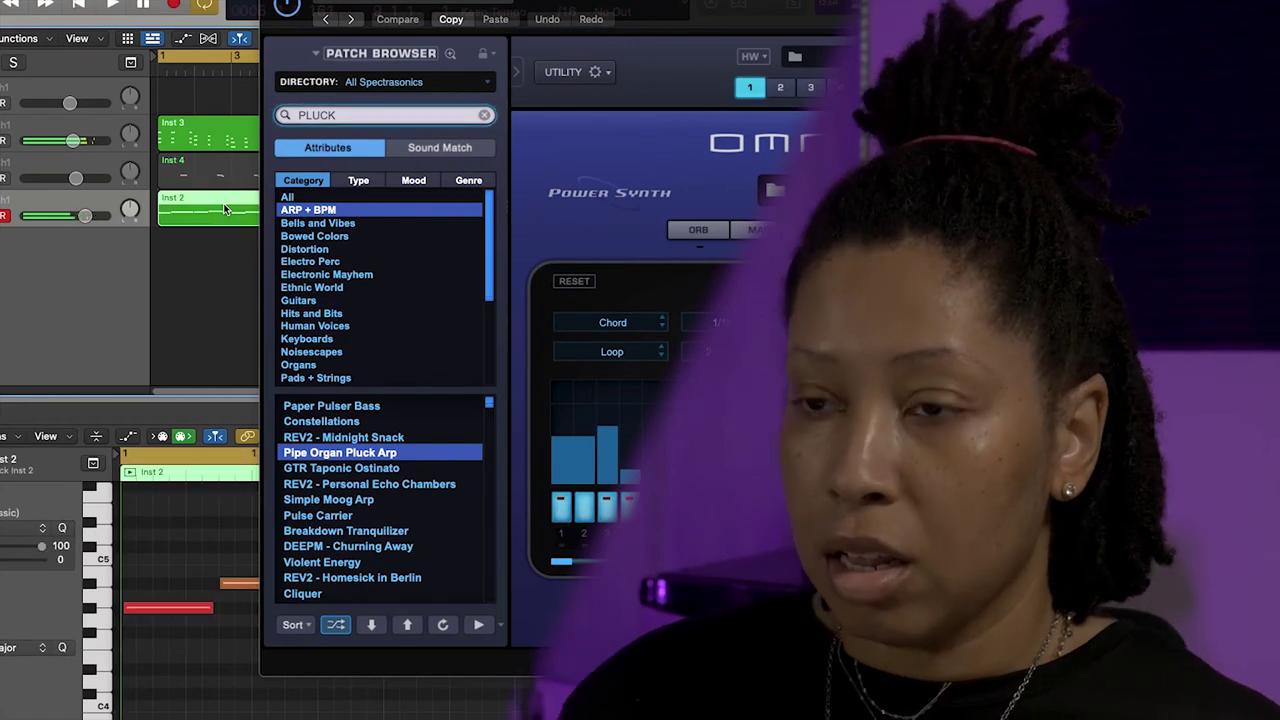
key("space")
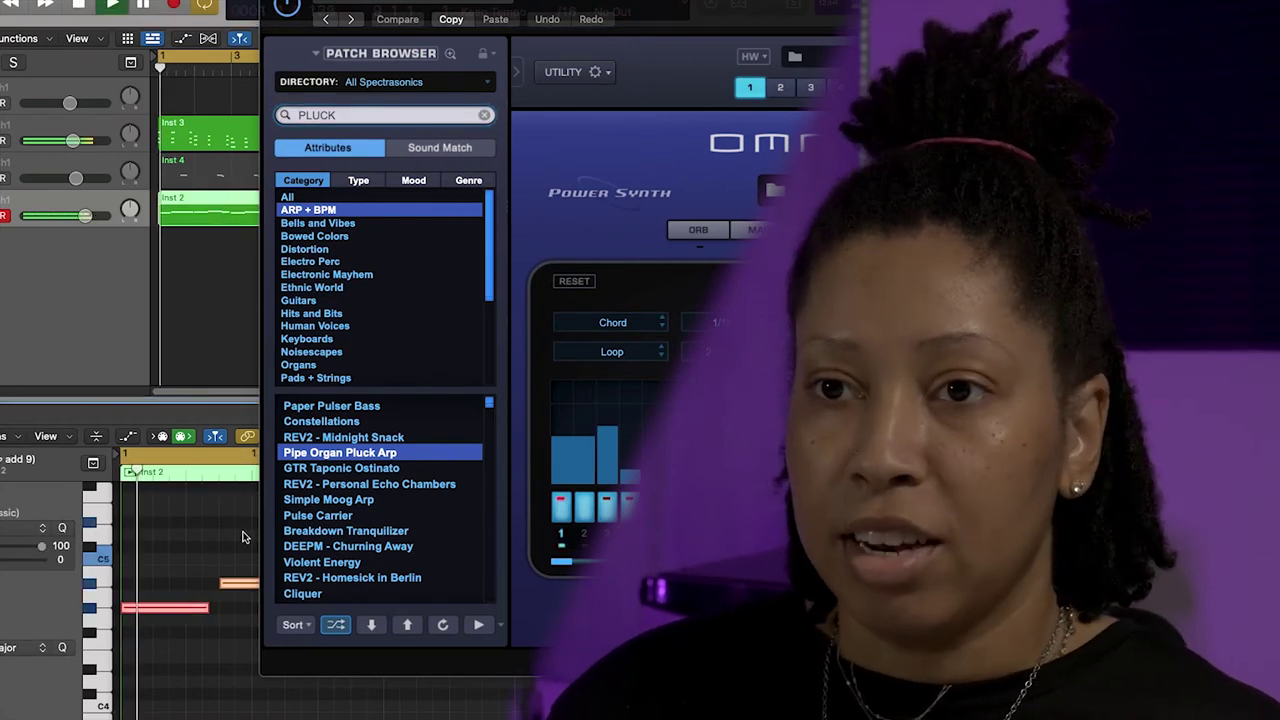
Close the Omnisphere window, listen to the beat, and repeat the Inst 2 region from bar 5.
key("super+w")
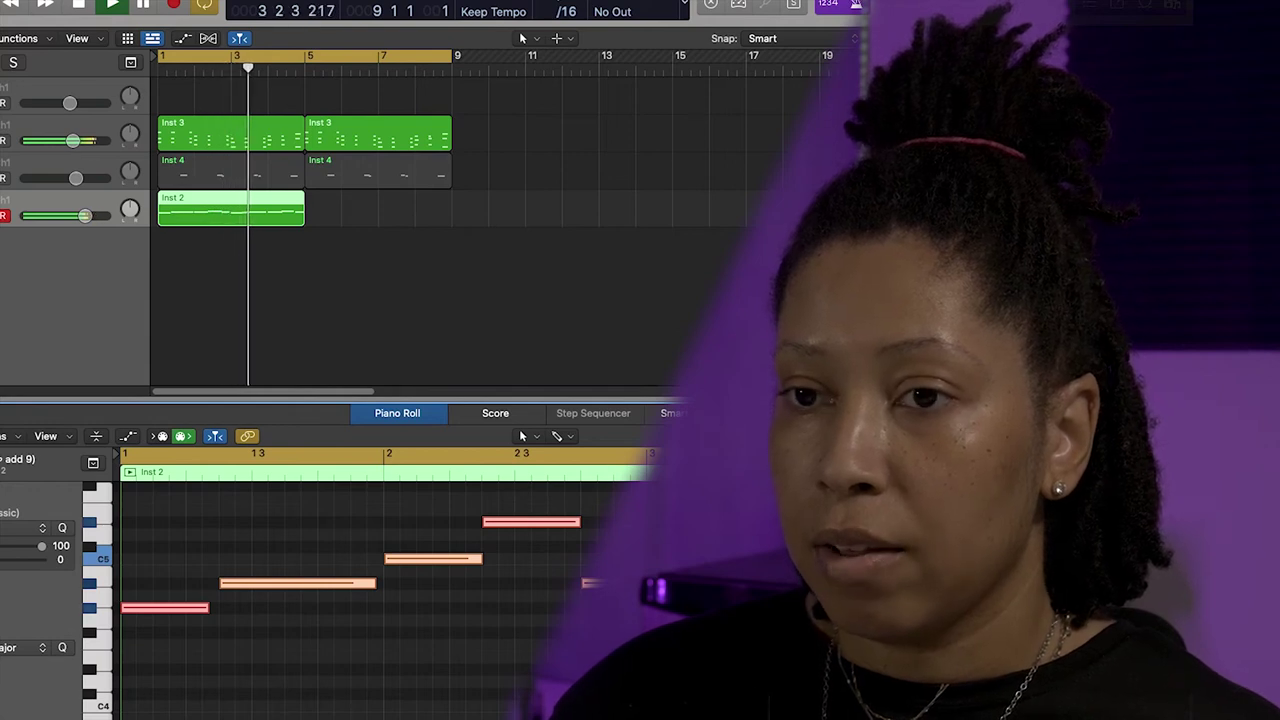
key("space")
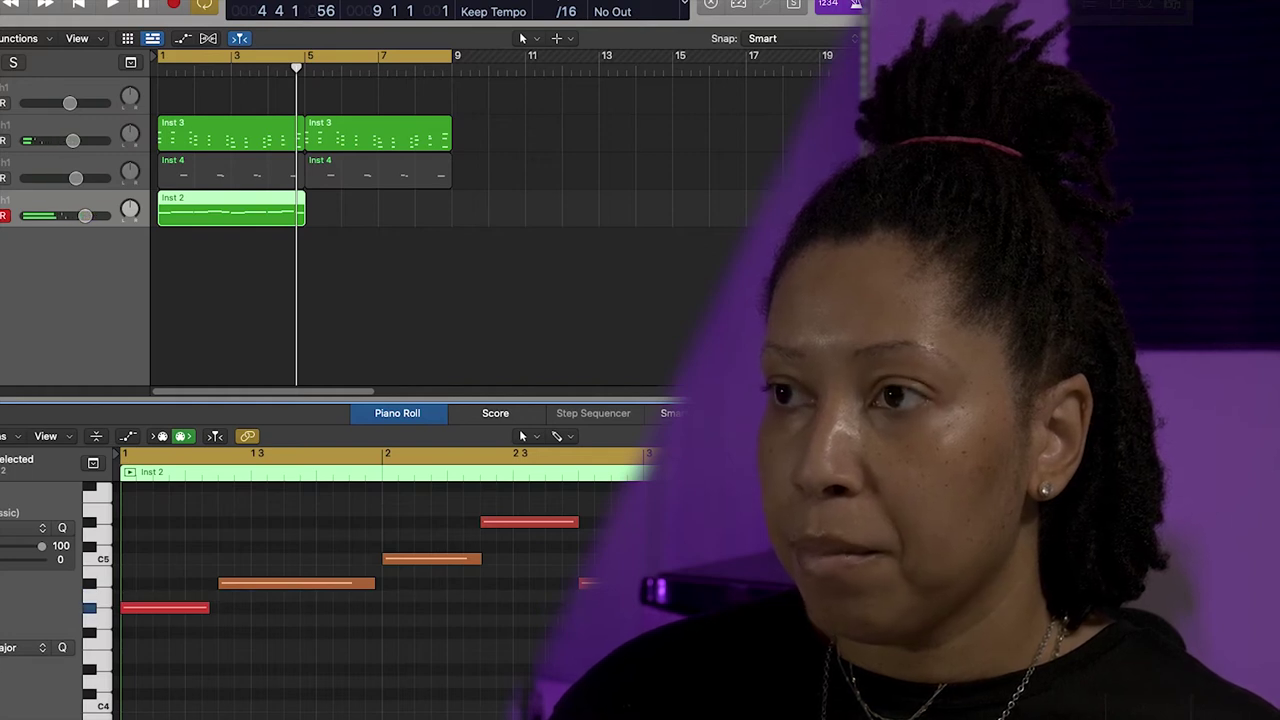
key("space")
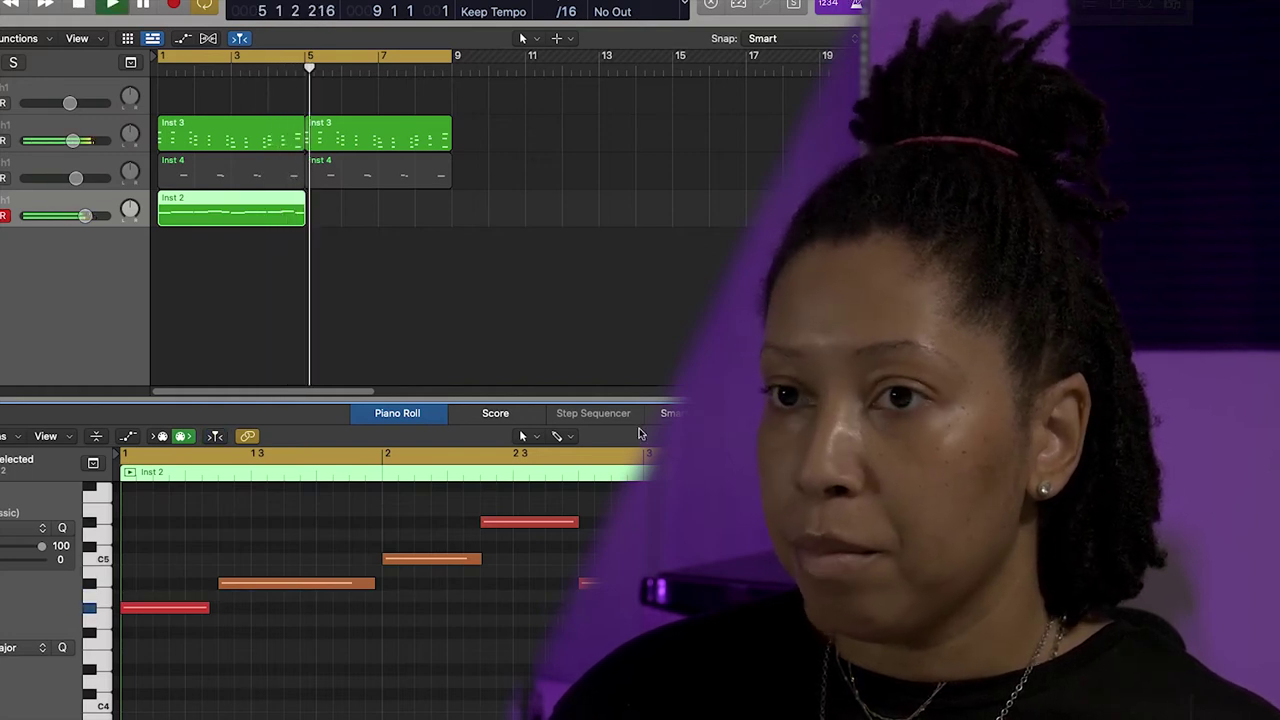
key("super+r")
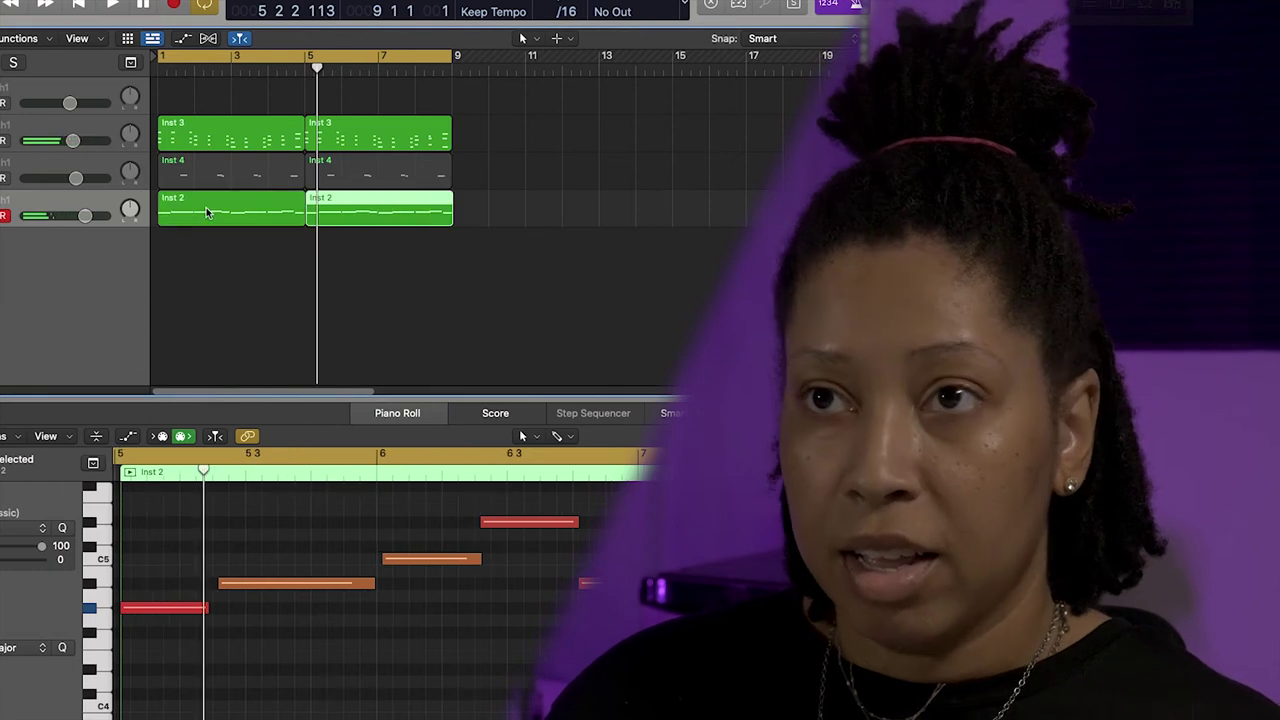
With the beat playing, add a reverb to the track holding the Inst 4 regions, with 62 ms predelay and 421 ms length.
key("Return")
key("space")
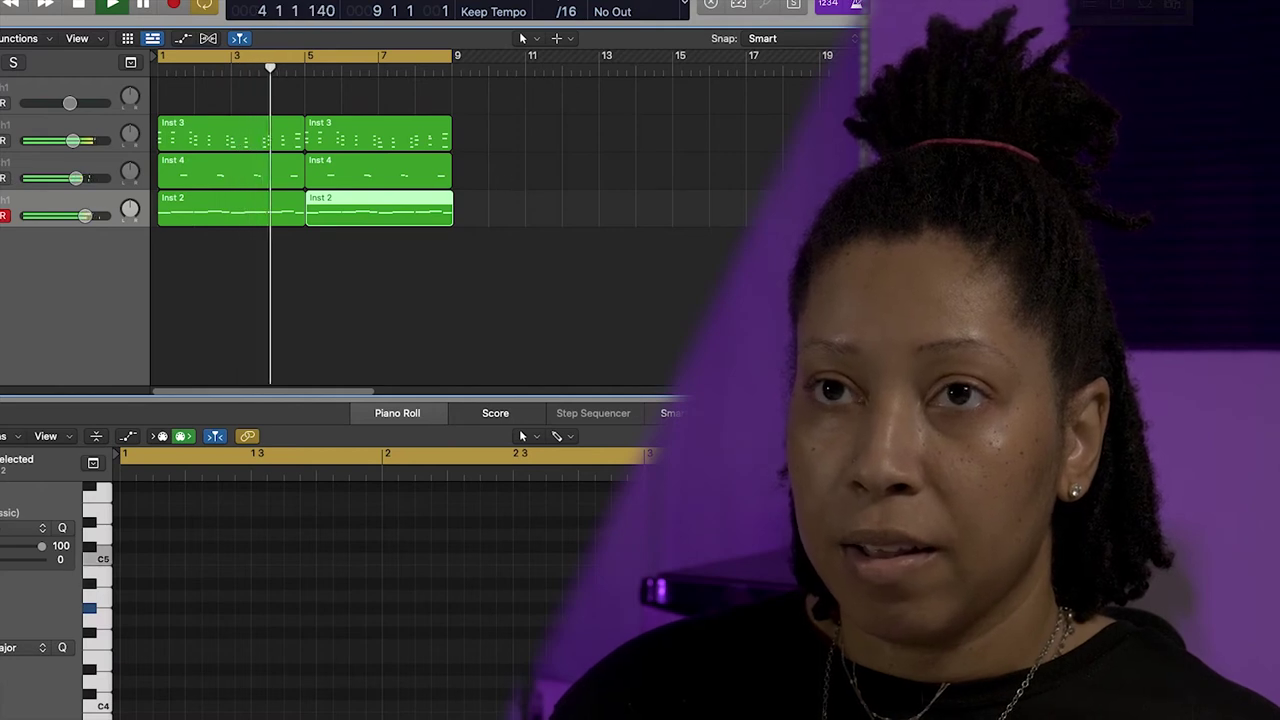
left_click(2, 164)
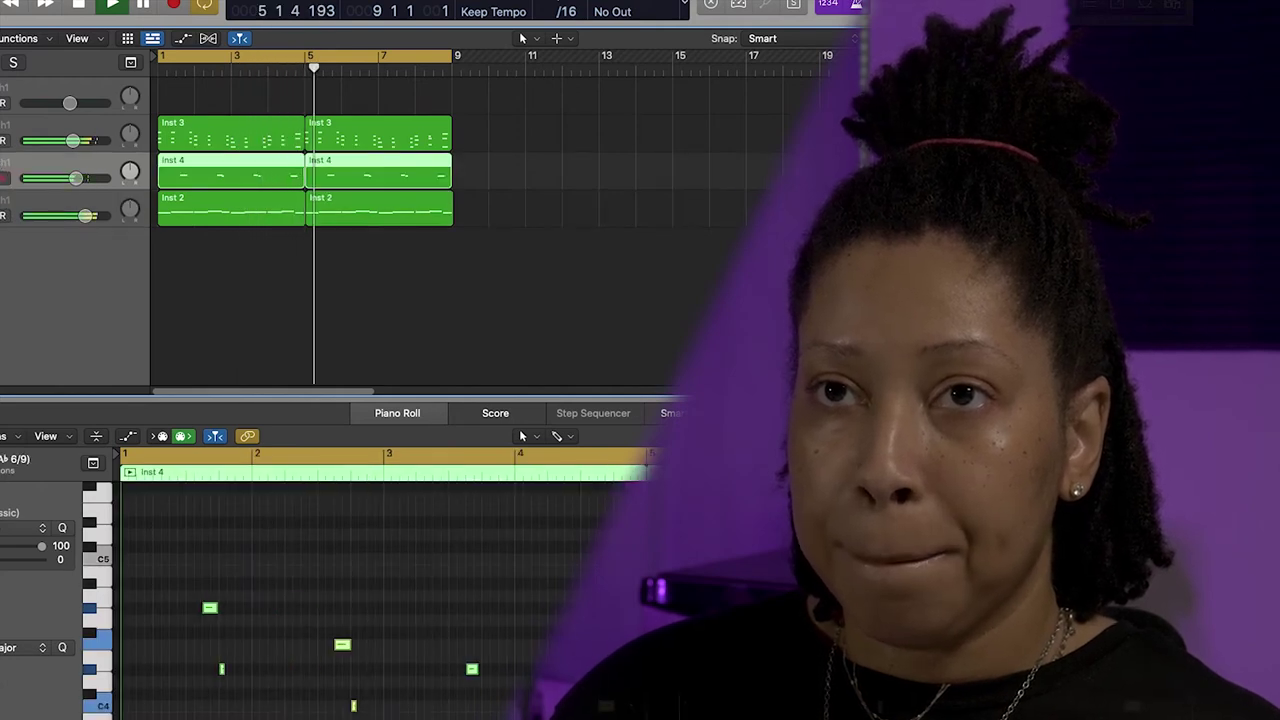
key("space")
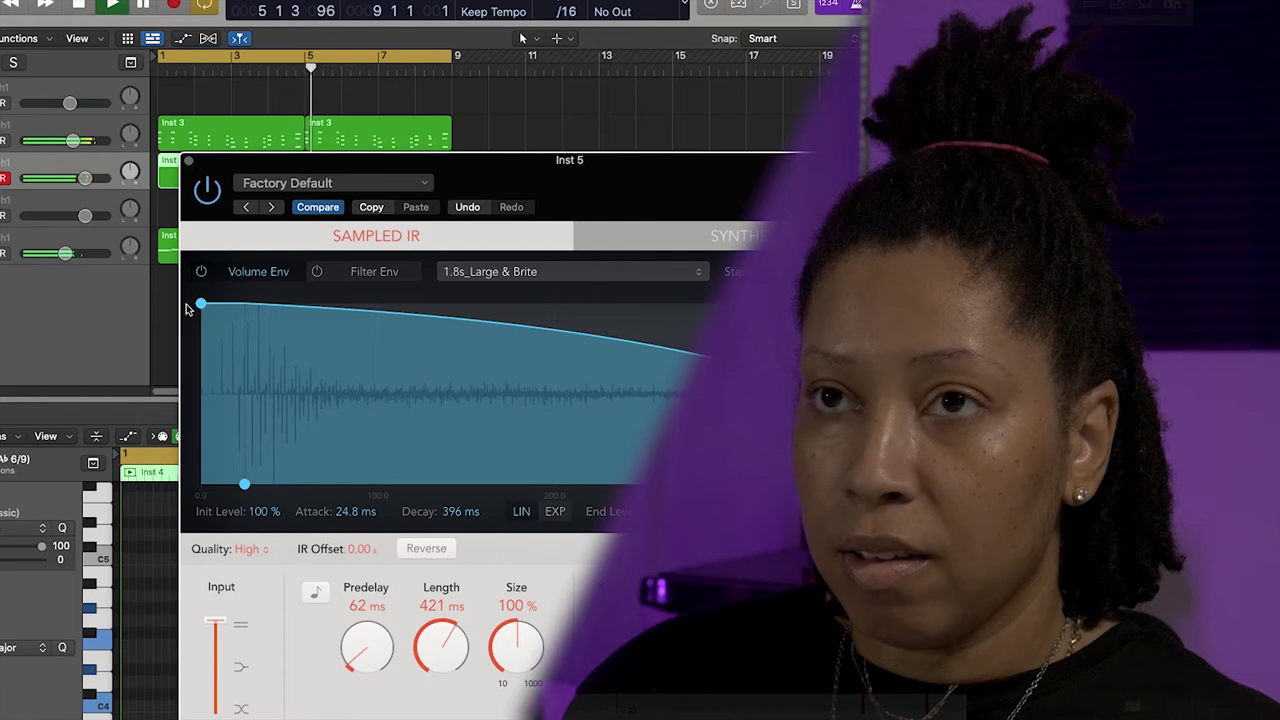
key("space")
left_click(189, 163)
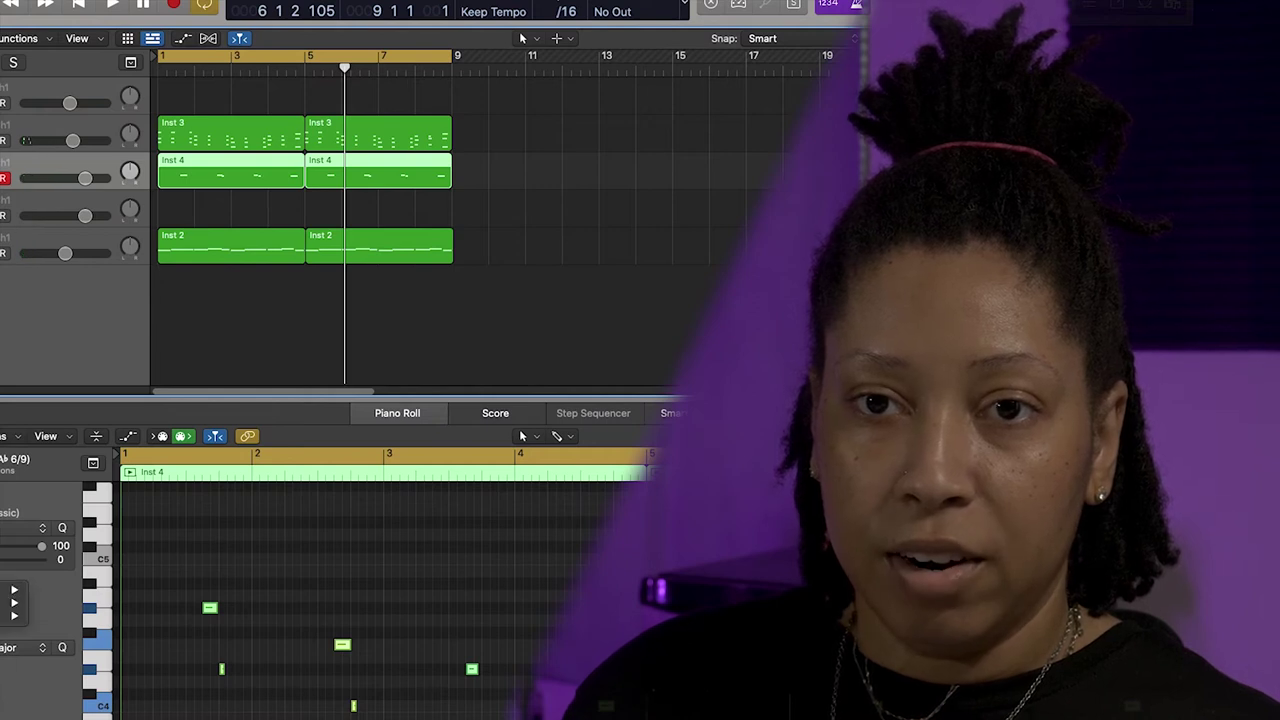
Insert Stereo Delay on Inst 5, set its right delay's low cut to 1200 Hz and high cut to 12600 Hz, and adjust the left filter.
mouse_move(4, 630)
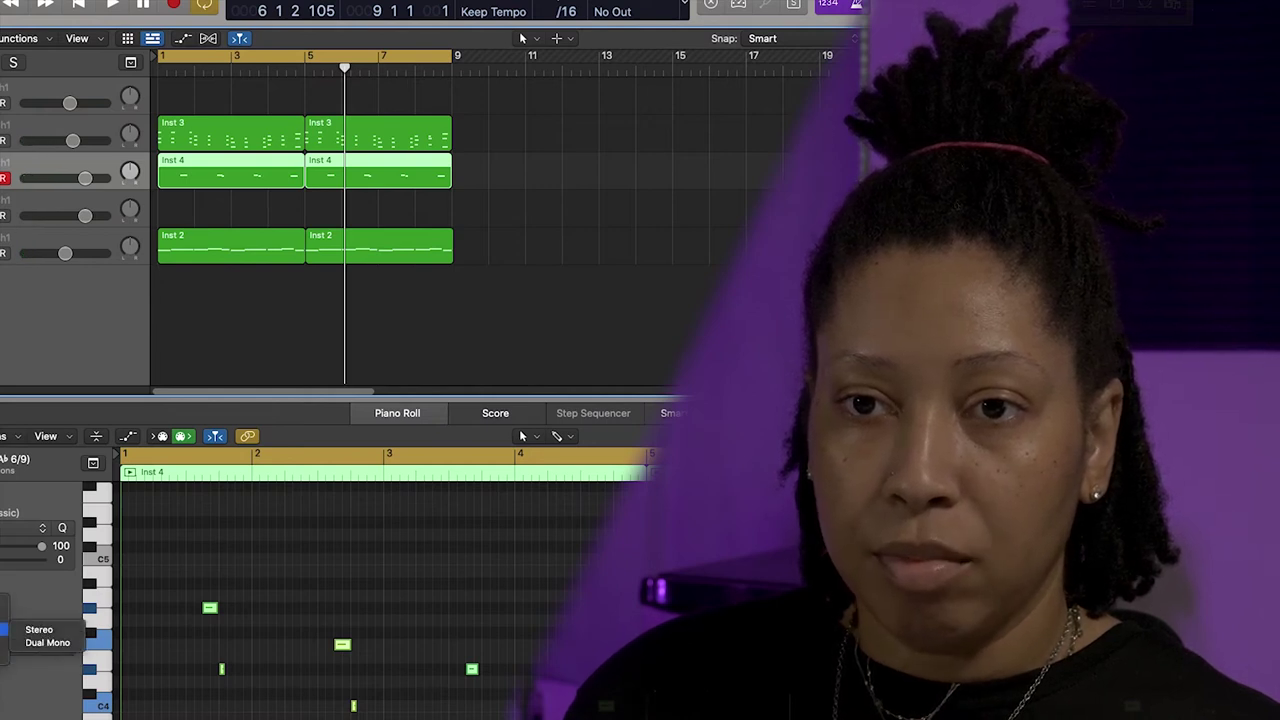
left_click(4, 643)
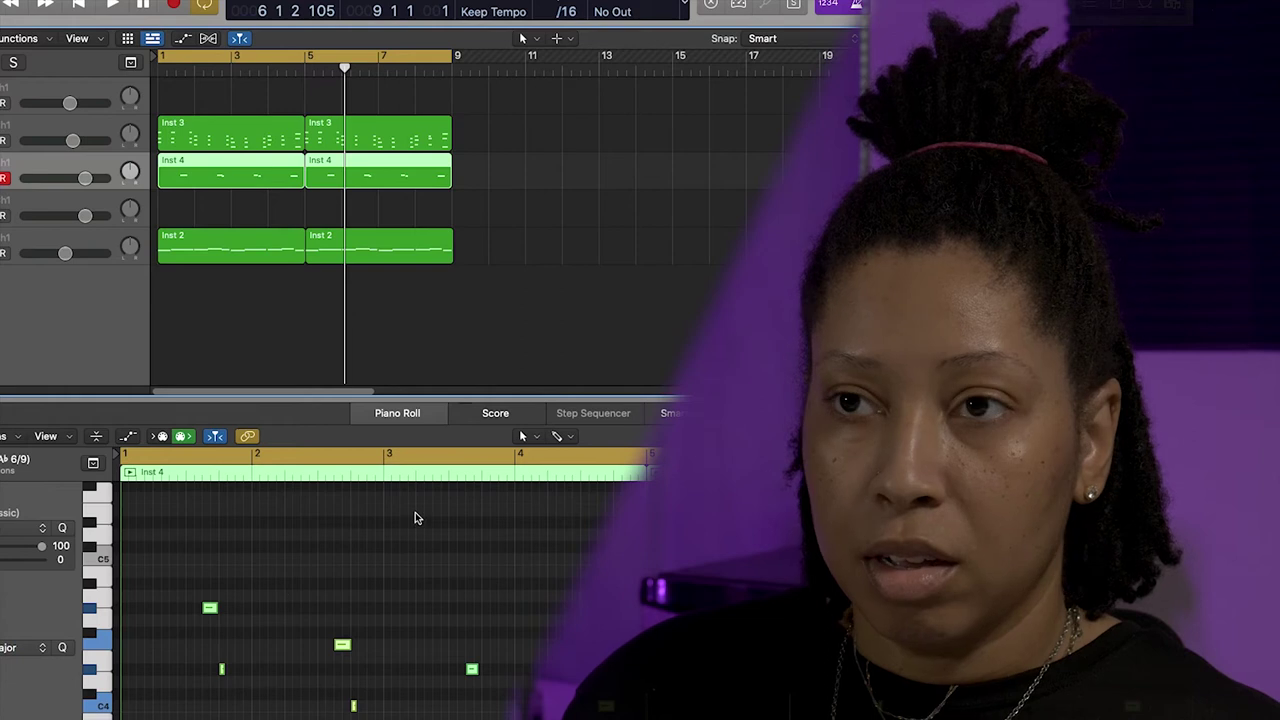
key("space")
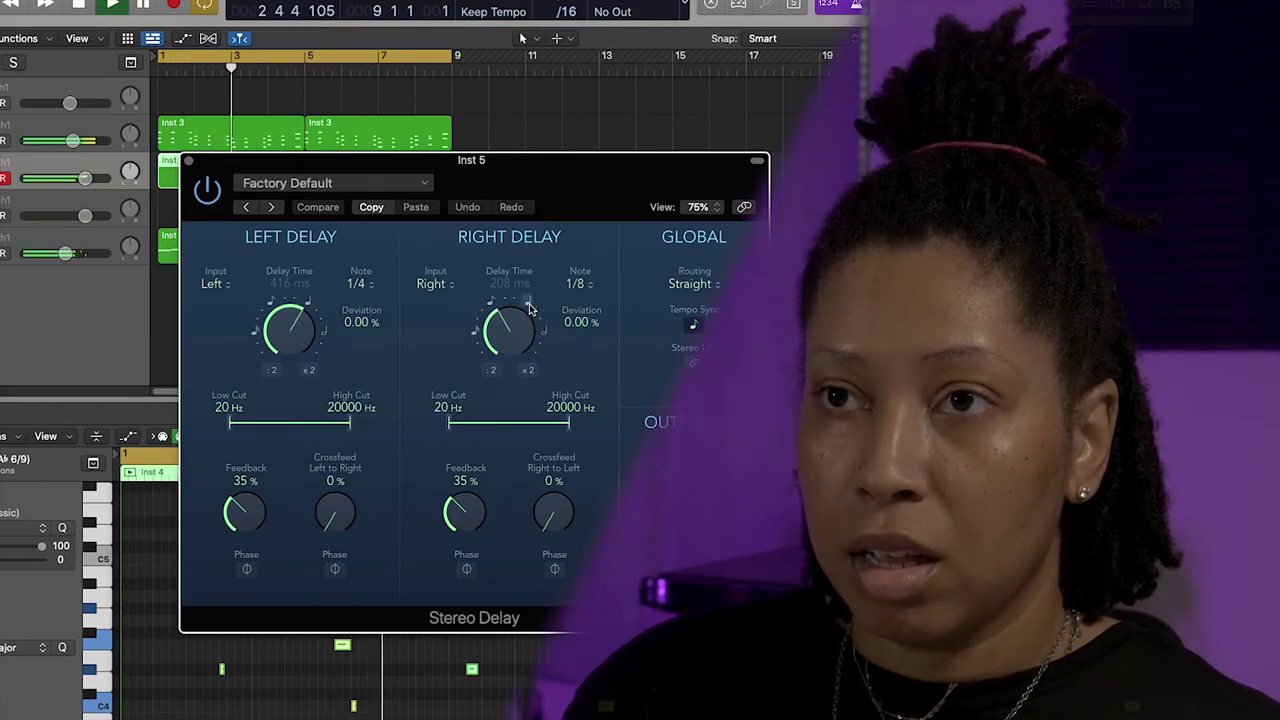
left_click_drag(449, 423, 491, 427)
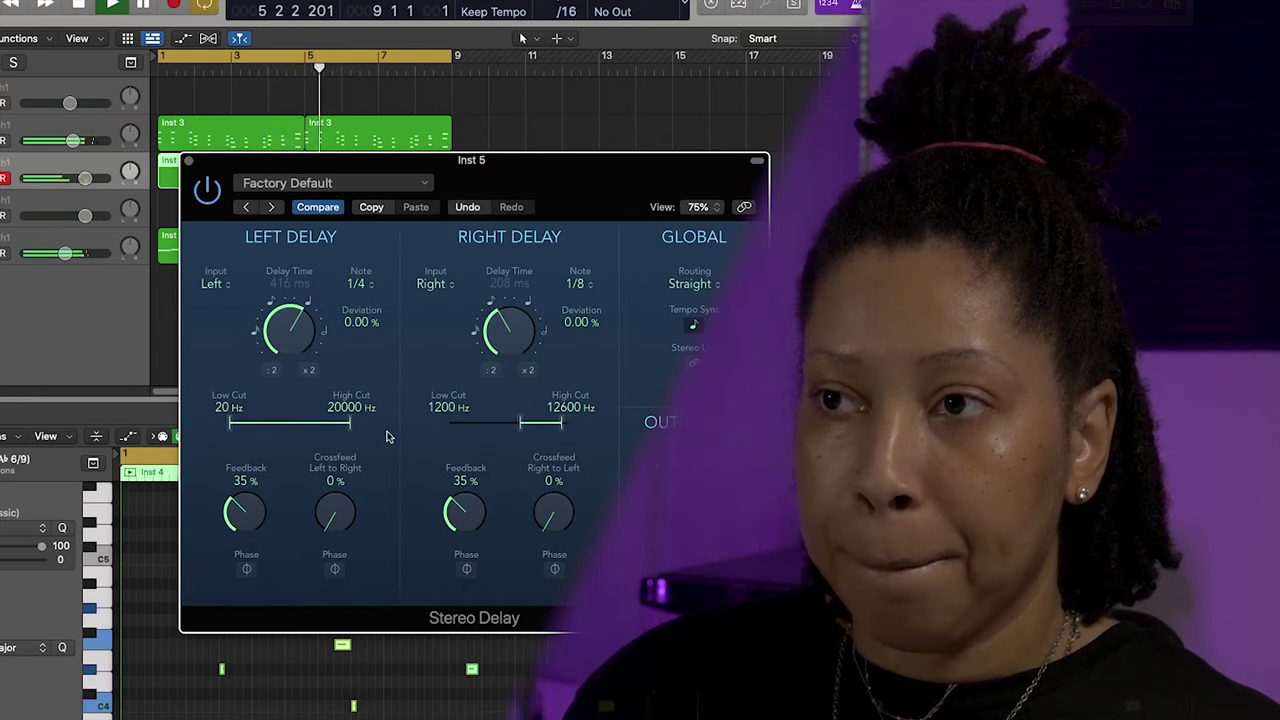
left_click_drag(313, 430, 310, 430)
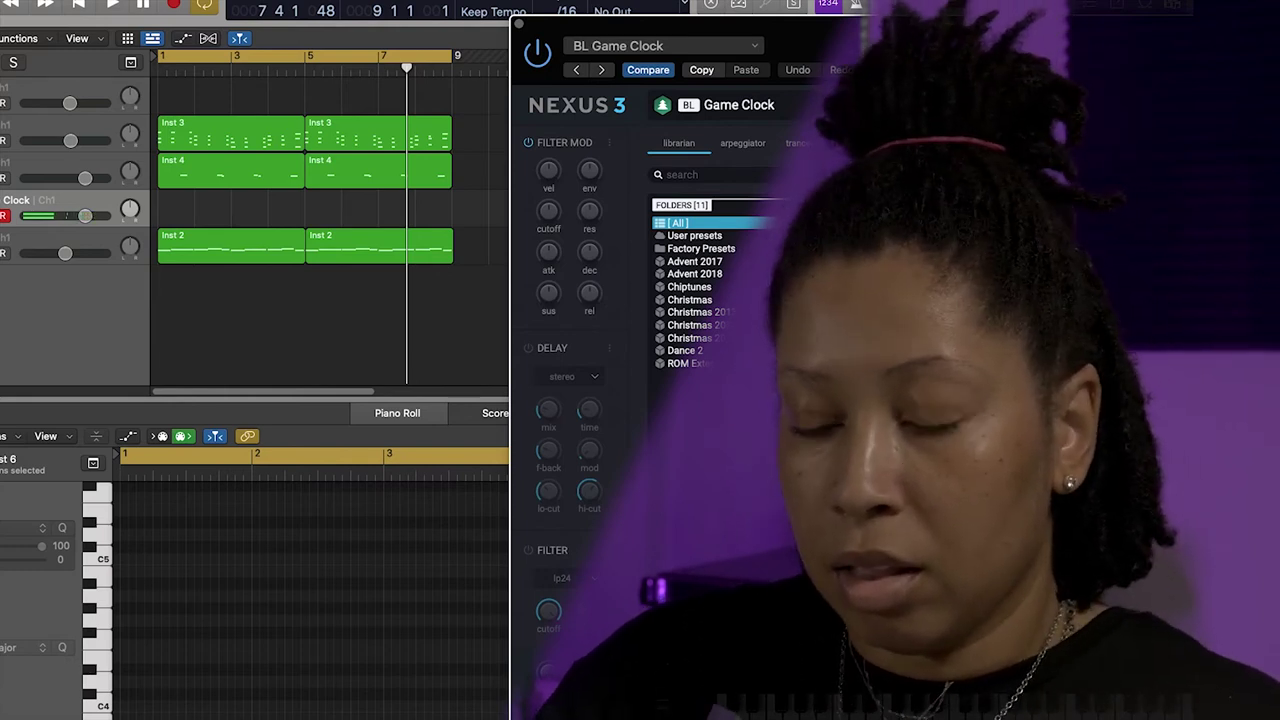
Rehearse and record a four-bar BL Game Clock melody from bar 1 over the playing beat.
key("space")
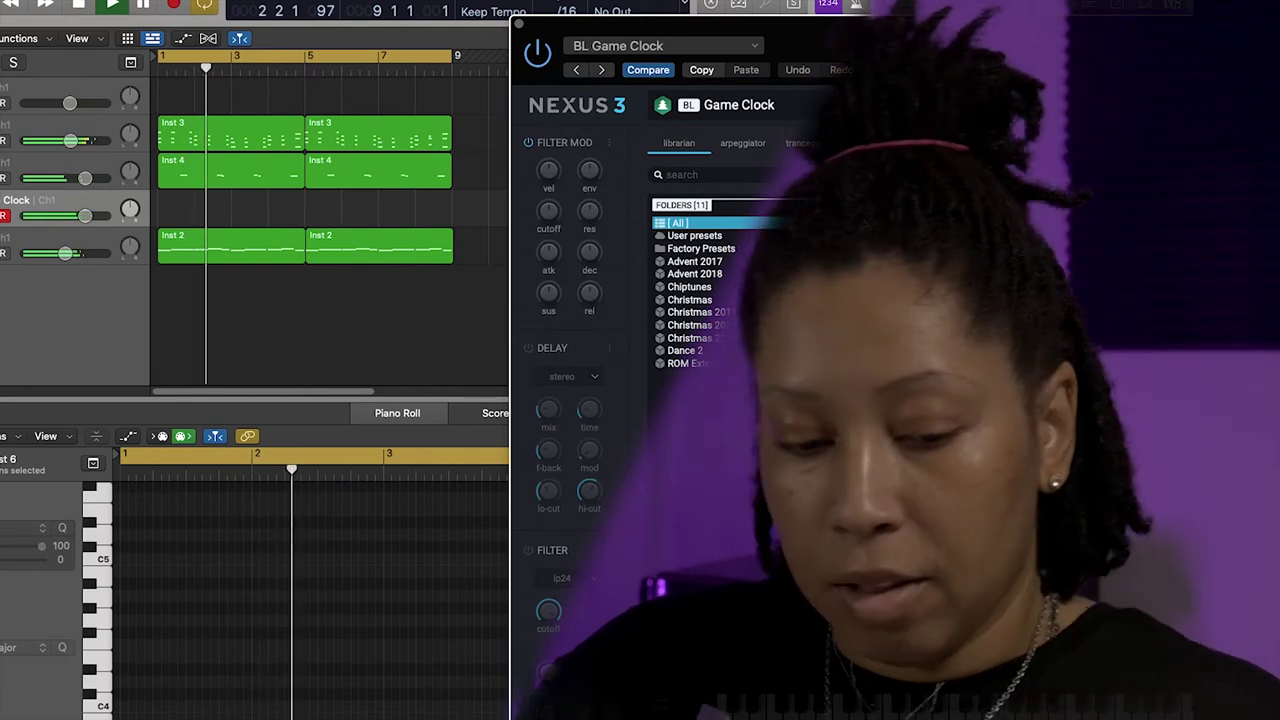
key("r")
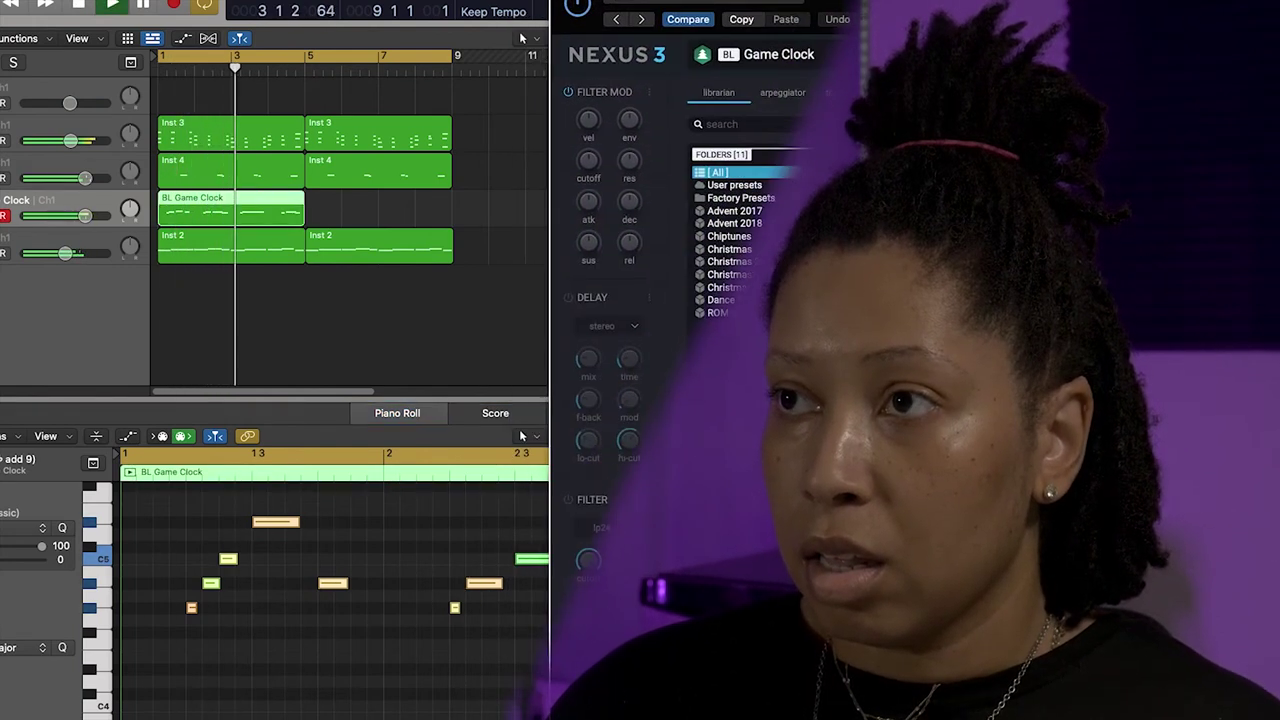
key("space")
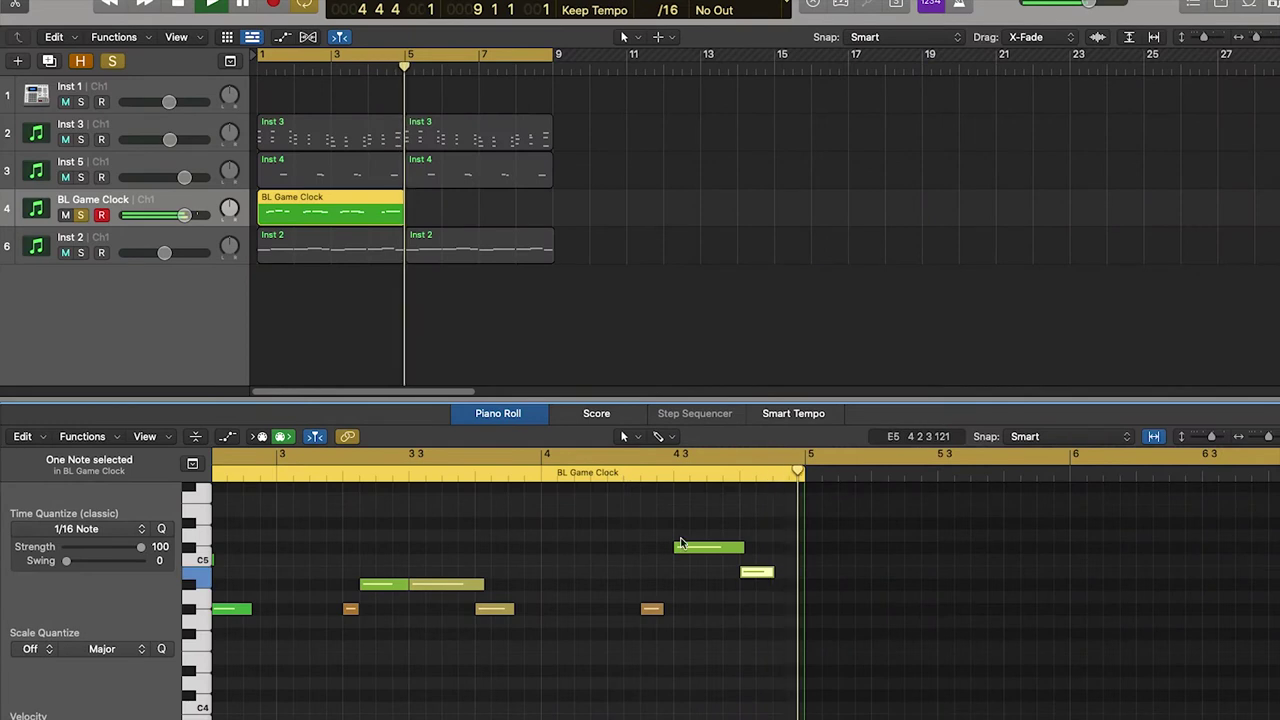
Raise the last BL Game Clock note to C5, check it from bar 4, and repeat the region from bar 5.
left_click_drag(754, 574, 755, 563)
double_click(616, 476)
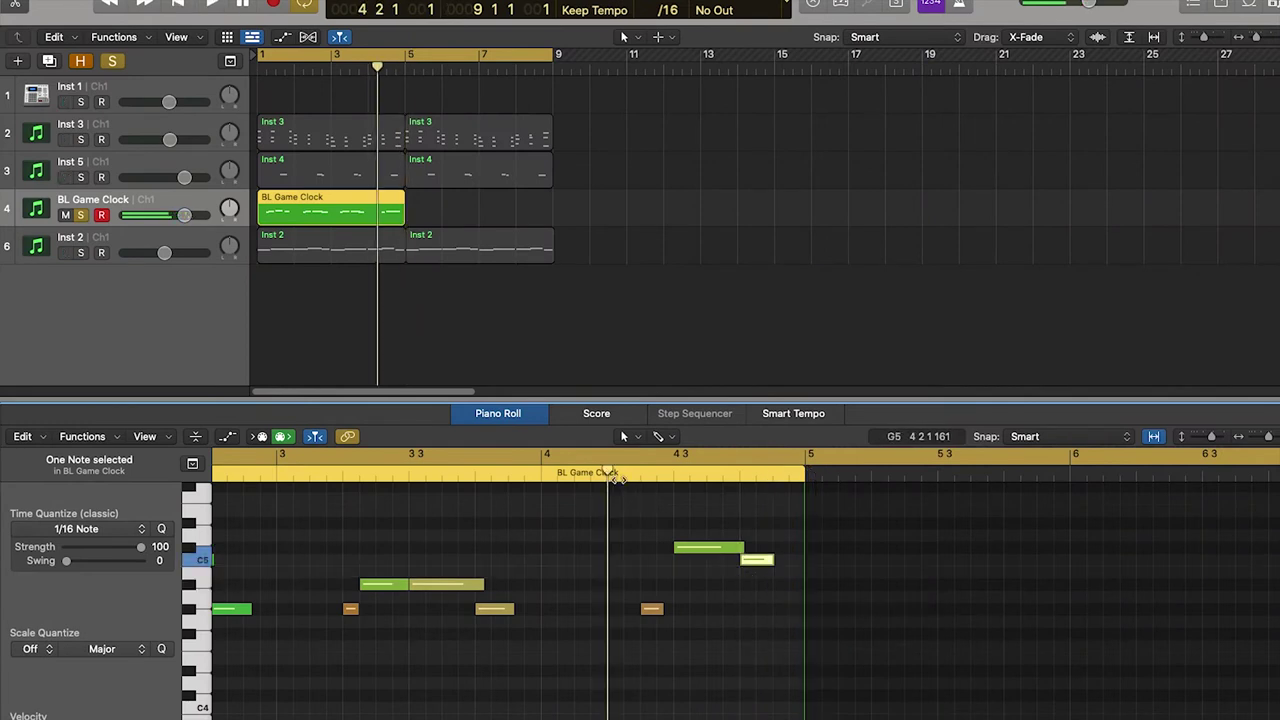
key("space")
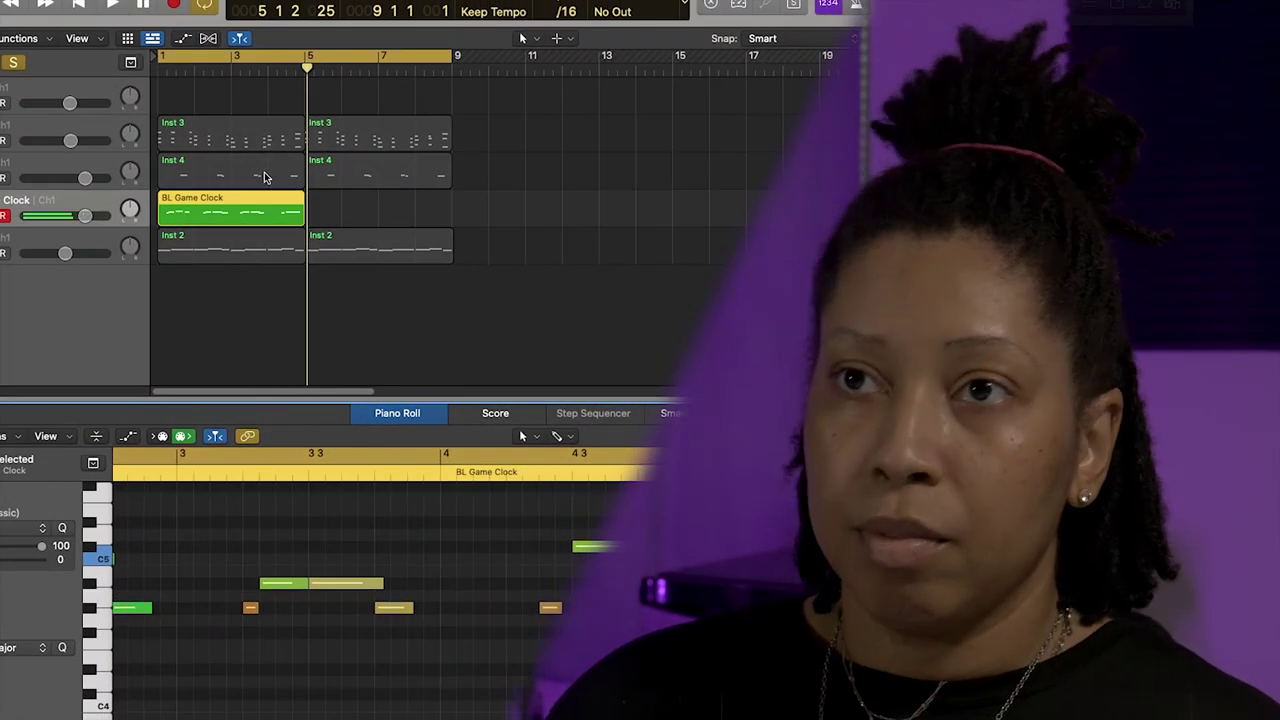
key("space")
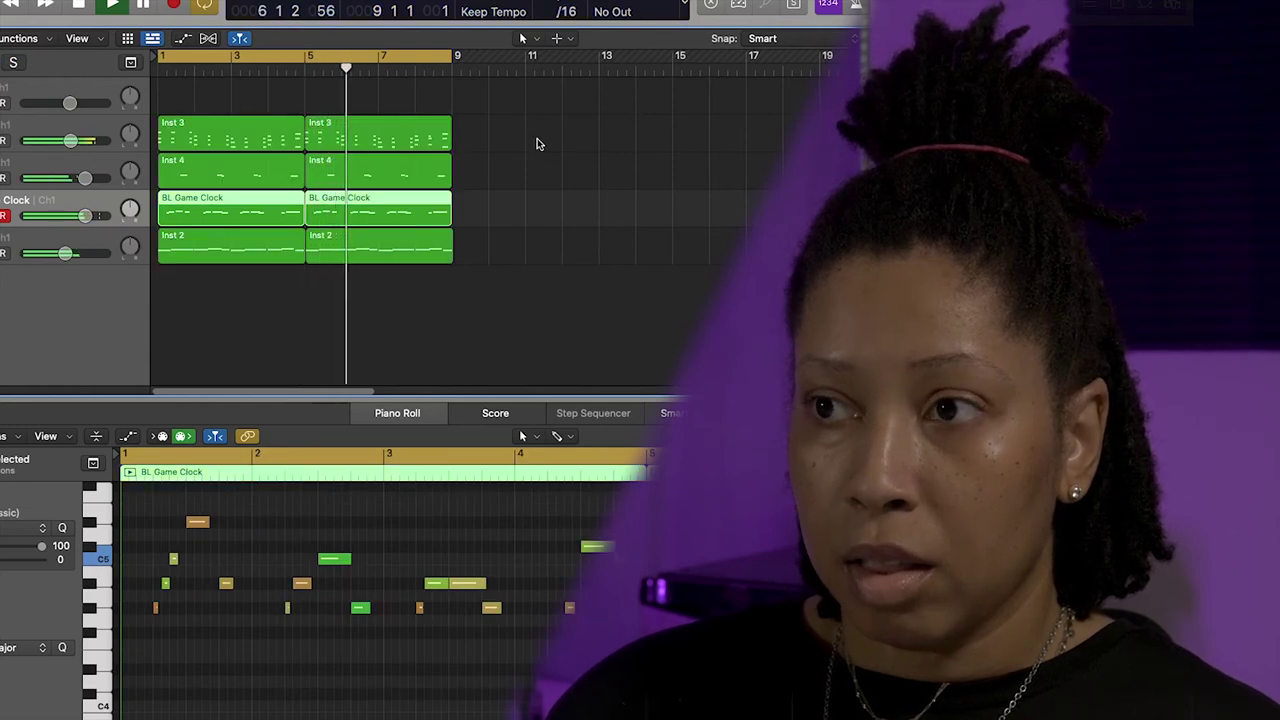
Open Remix FX on the soloed Inst 3 chord track and trigger its reverse effect several times during playback.
left_click(730, 174)
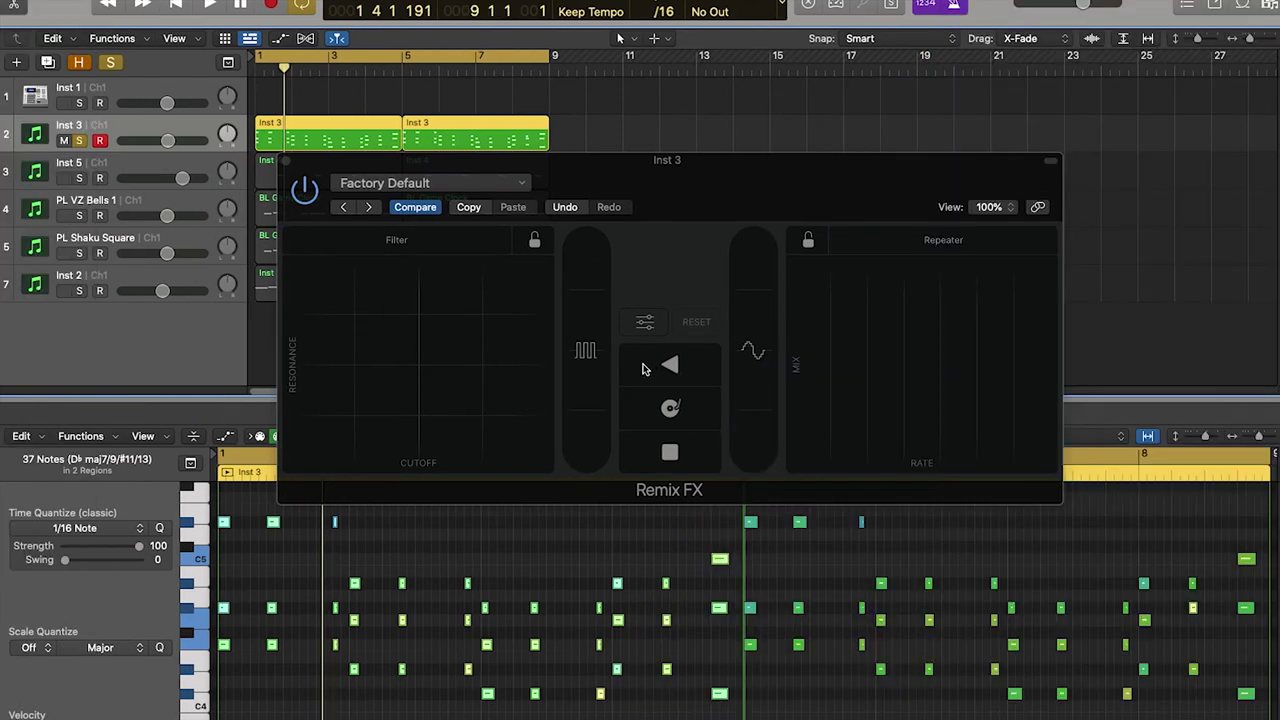
key("space")
left_click(548, 369)
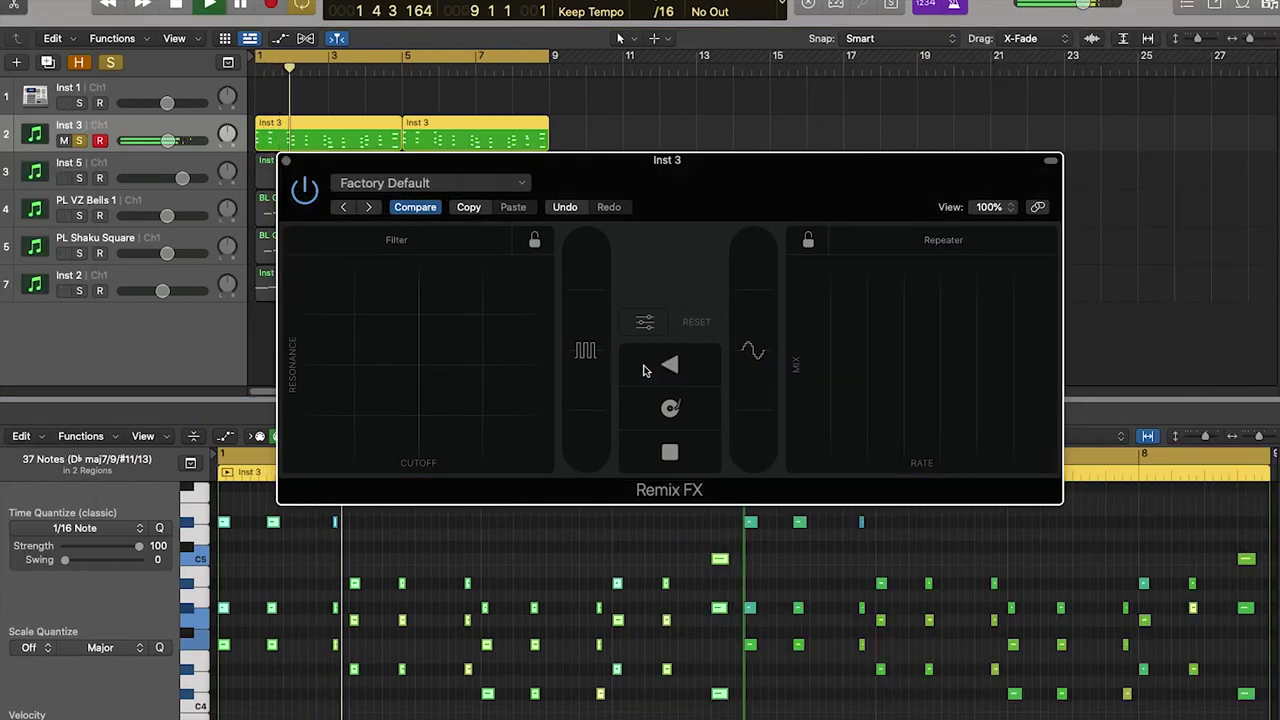
left_click(644, 371)
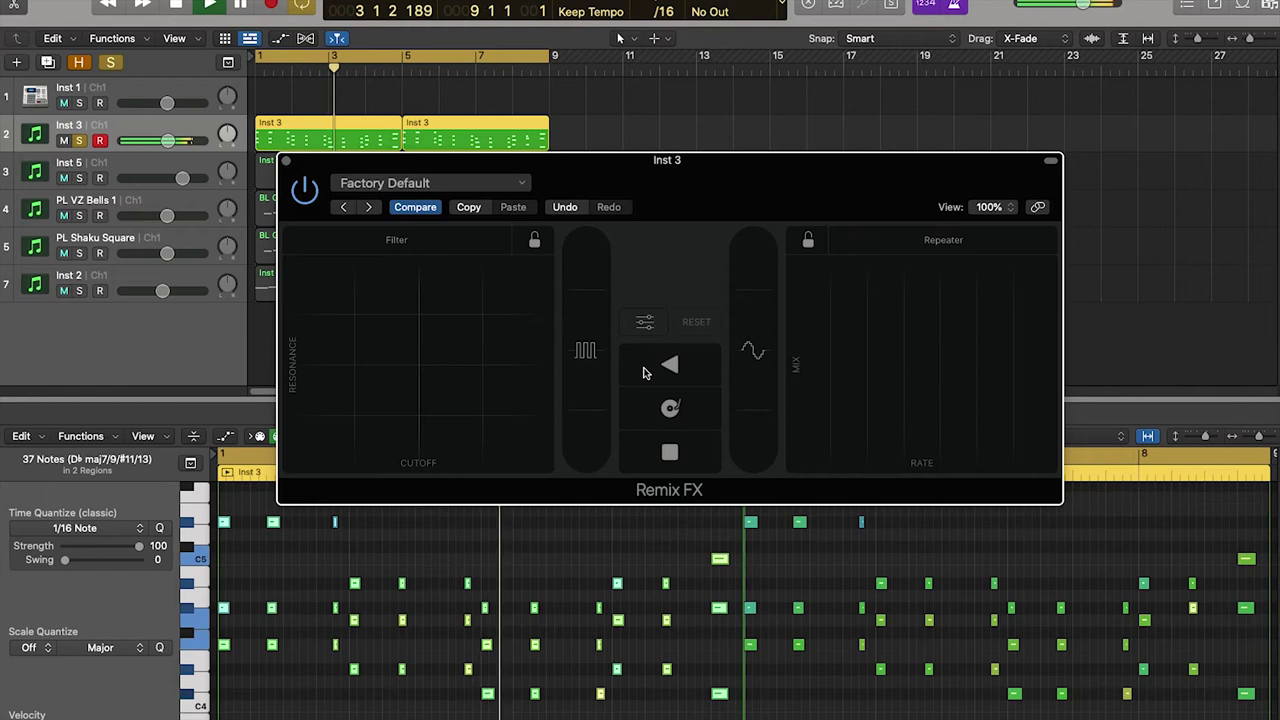
left_click(644, 371)
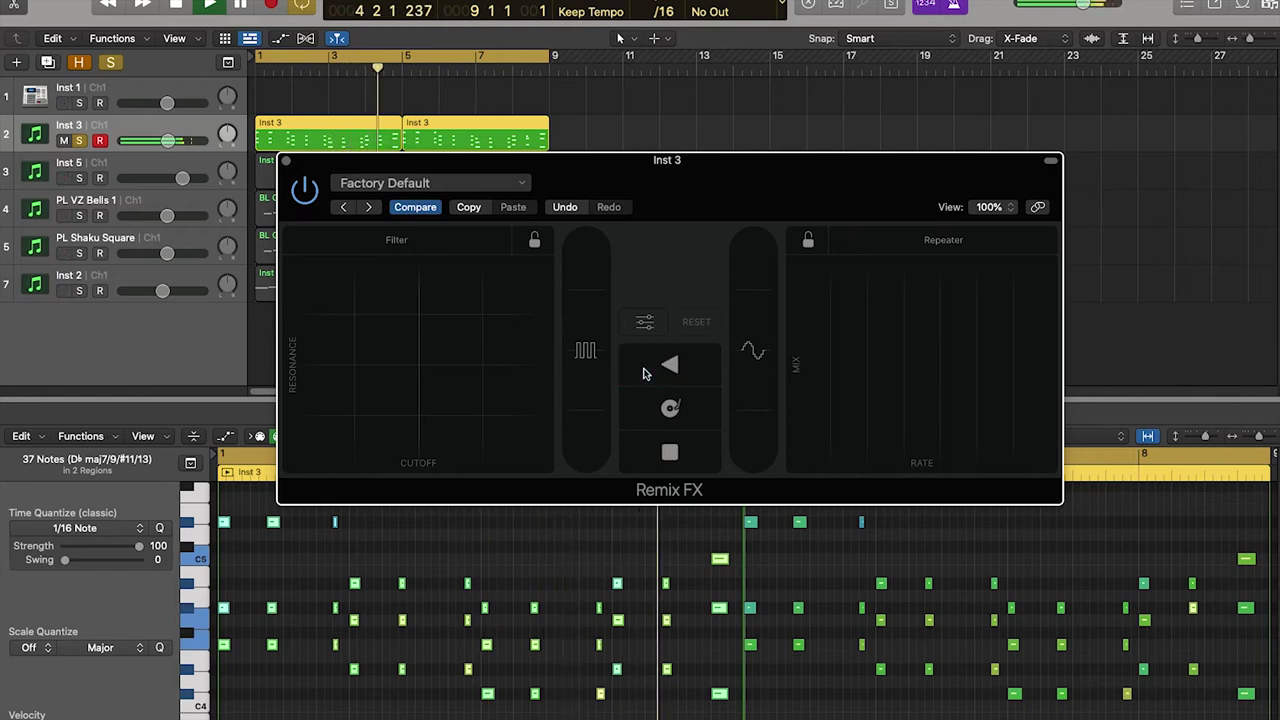
left_click(644, 371)
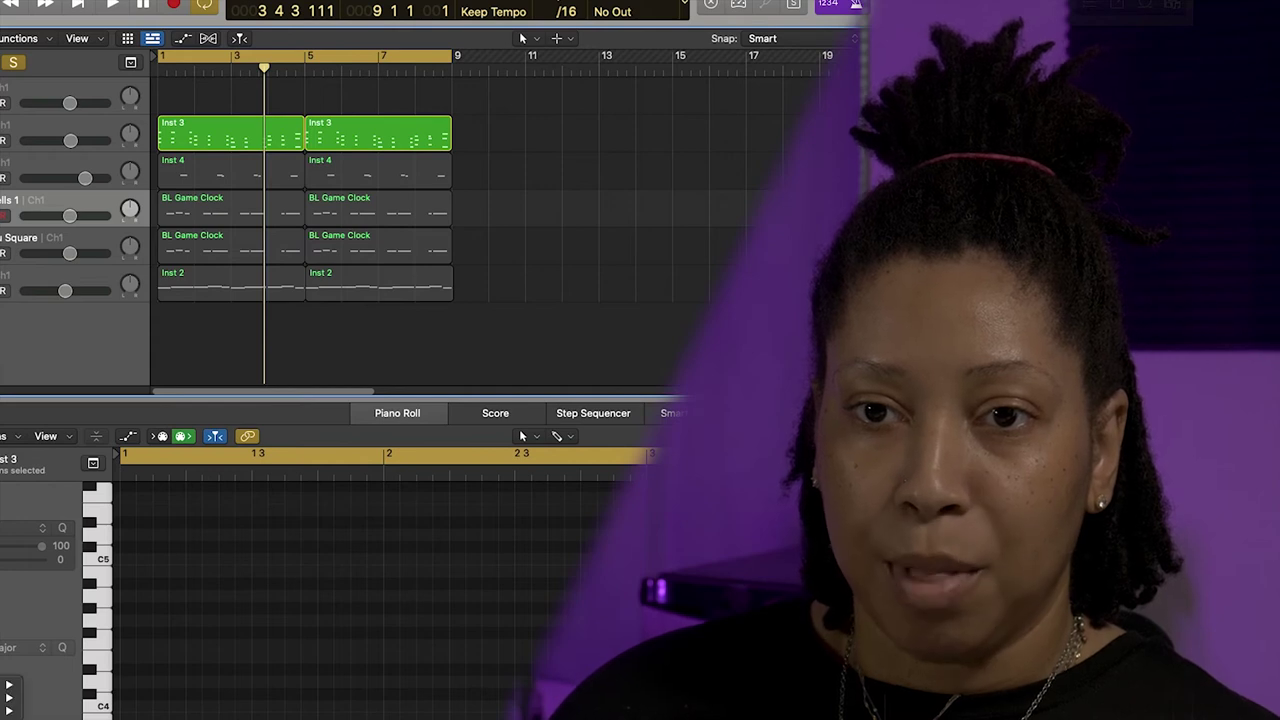
Lower the Inst 5 track's volume and pan it to the right while the beat plays.
left_click(2, 628)
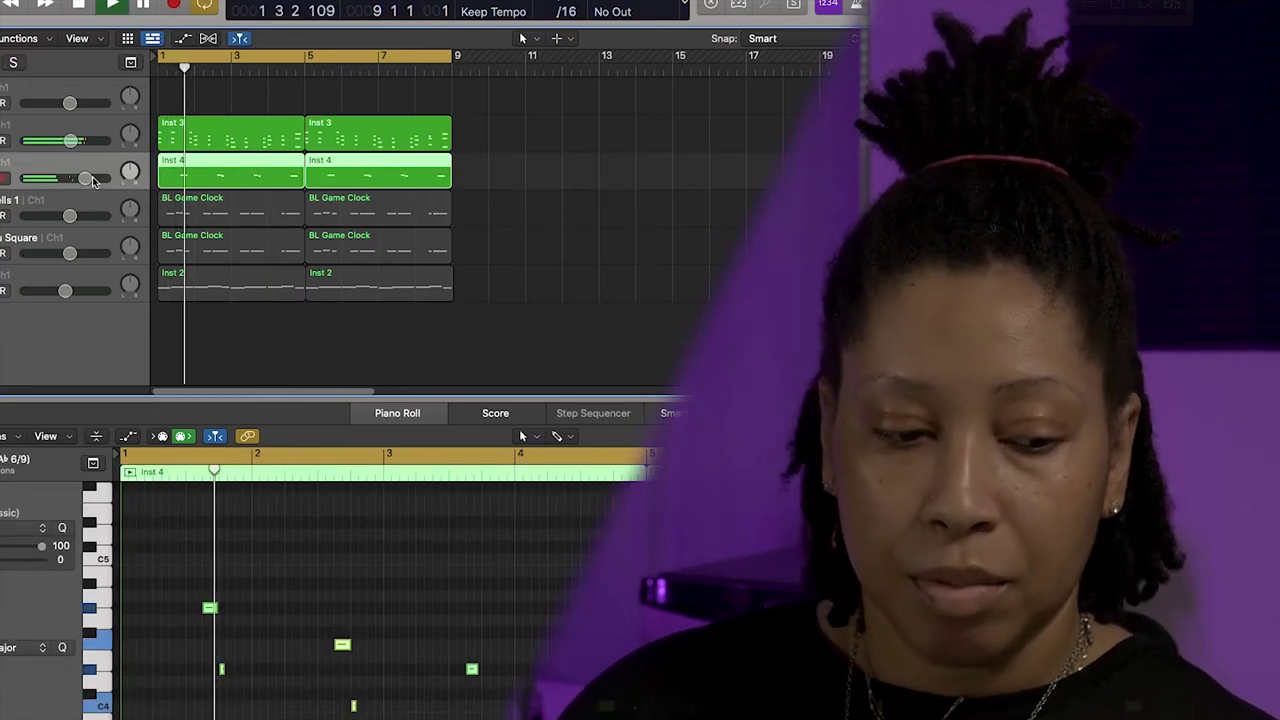
left_click_drag(85, 183, 42, 190)
left_click_drag(130, 173, 130, 141)
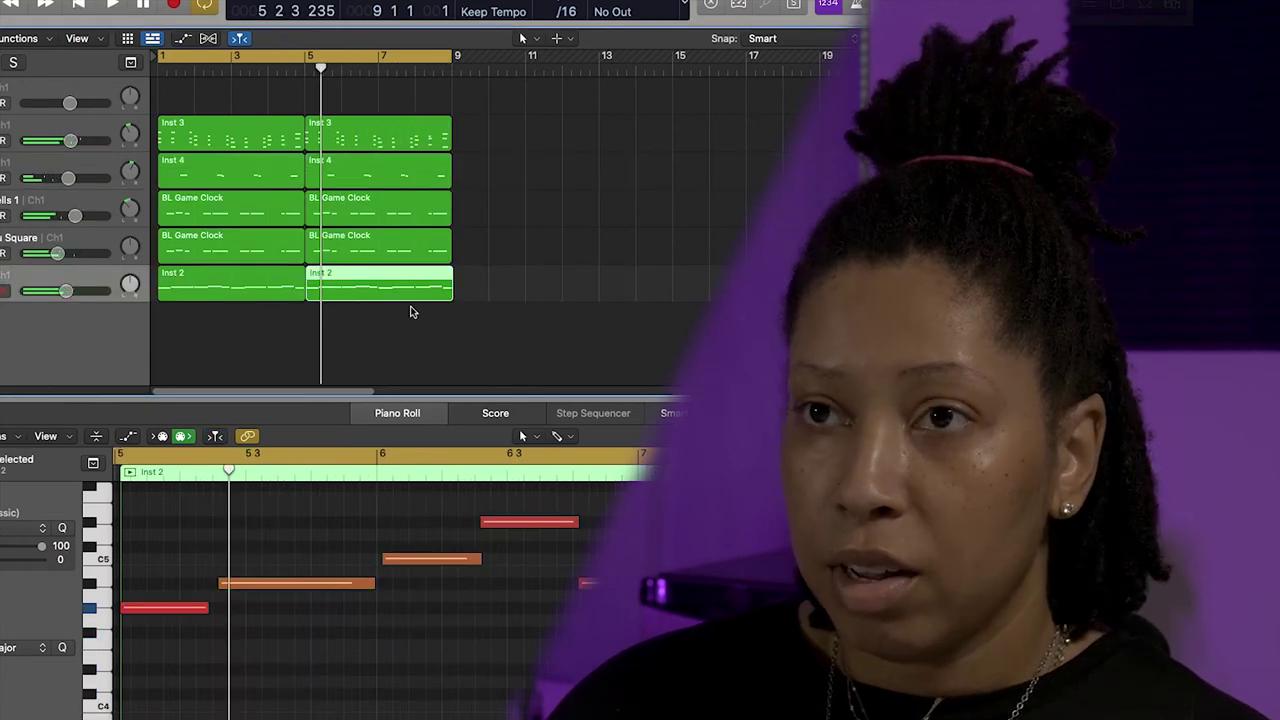
Trim the end of the first Inst 2 region and move the second one so that they meet exactly at bar 5.
left_click(220, 292)
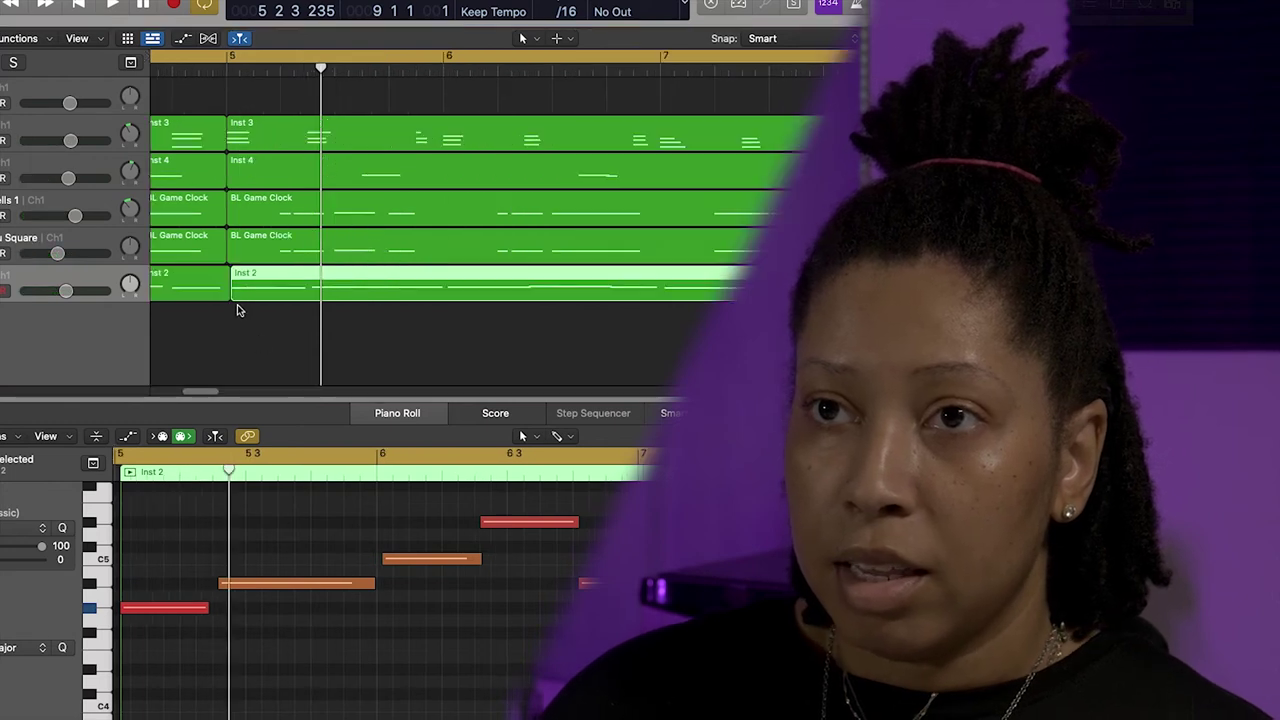
left_click_drag(227, 298, 214, 297)
left_click_drag(334, 286, 332, 287)
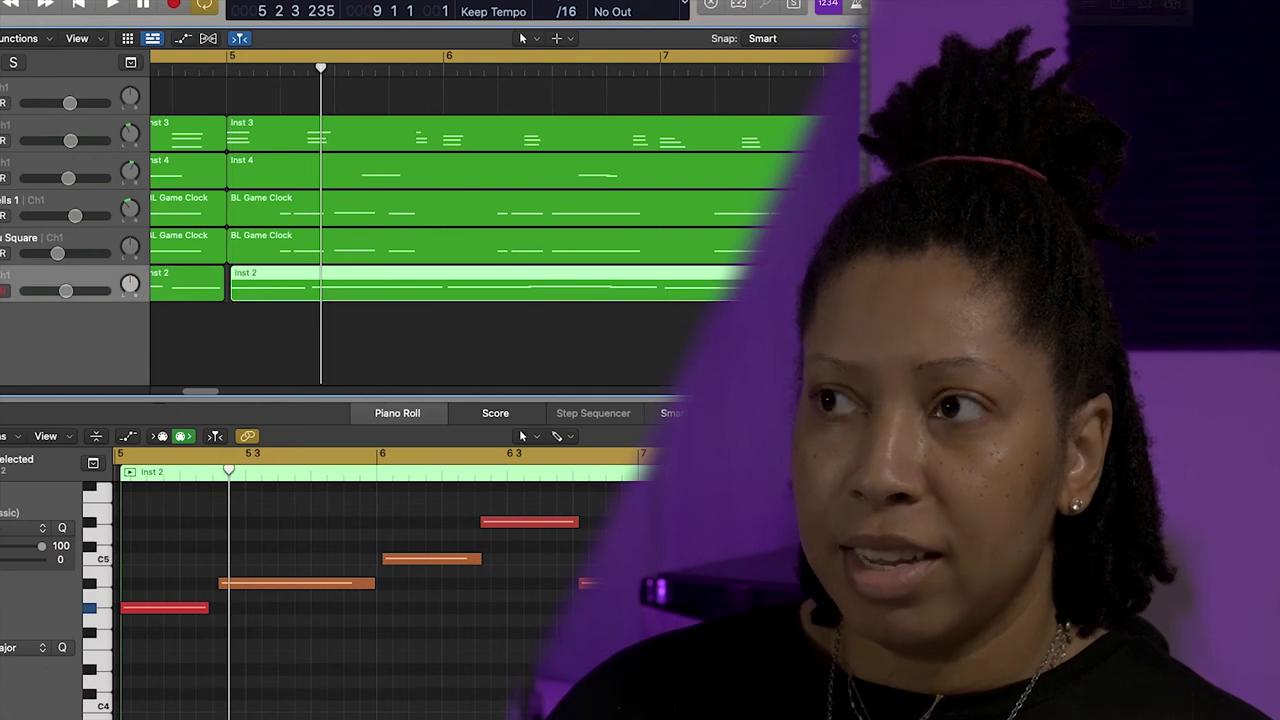
left_click_drag(747, 286, 734, 286)
key("z")
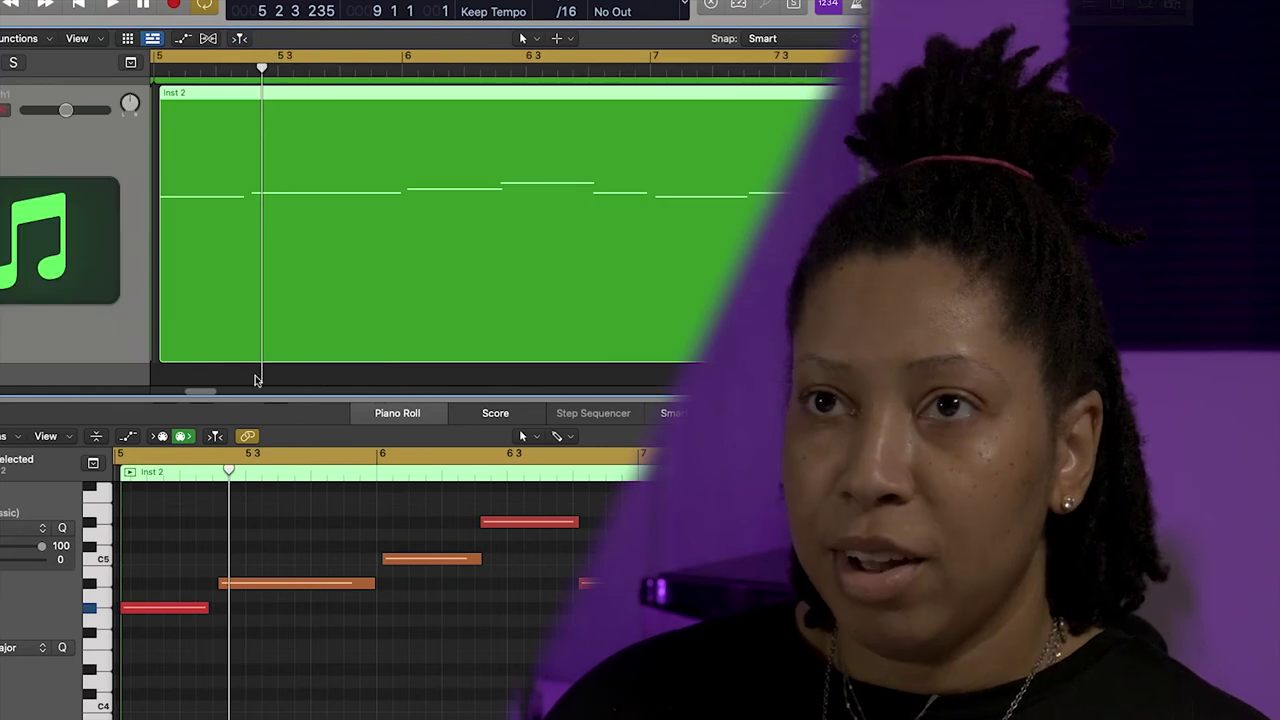
scroll(219, 391, "left", 3)
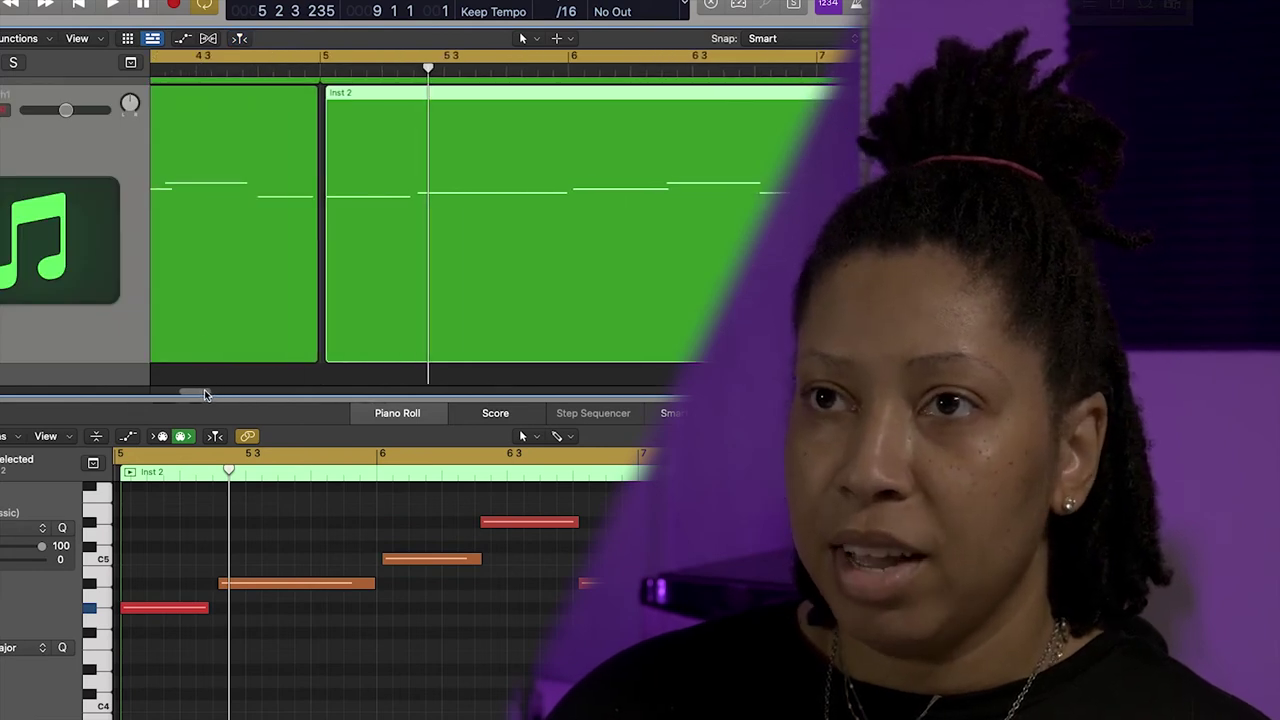
left_click_drag(457, 306, 448, 308)
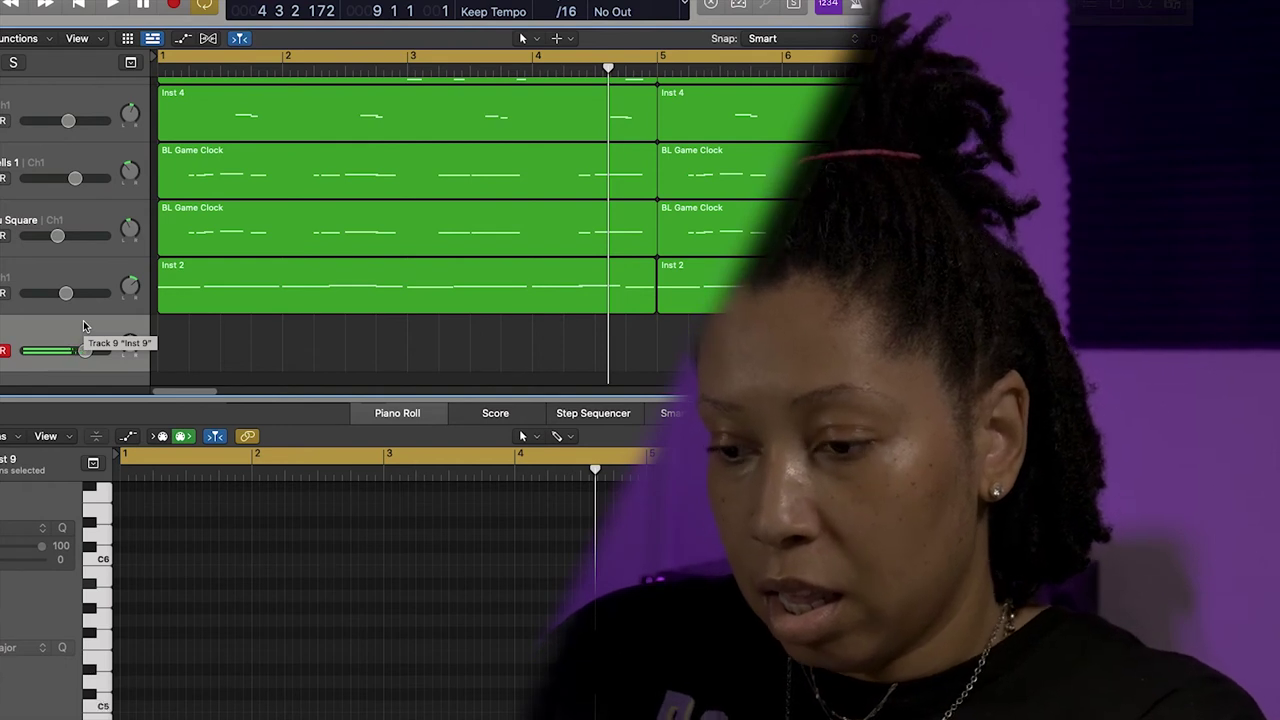
key("r")
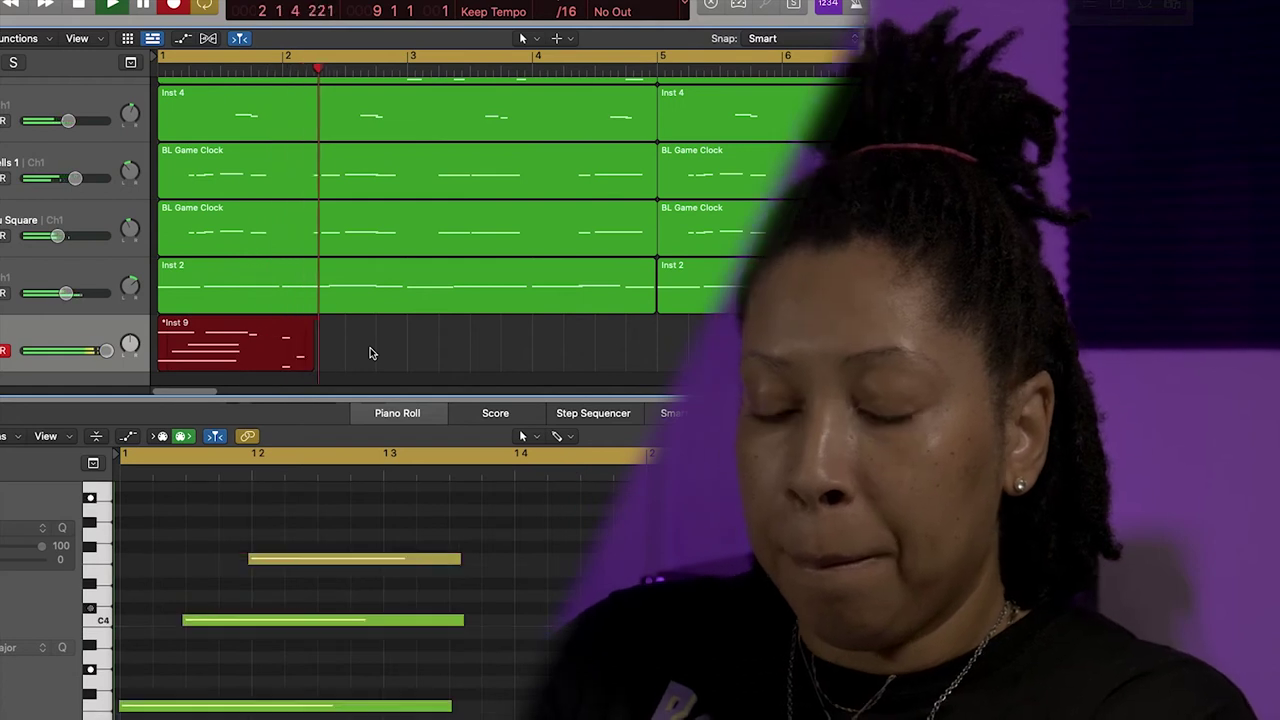
key("space")
key("Delete")
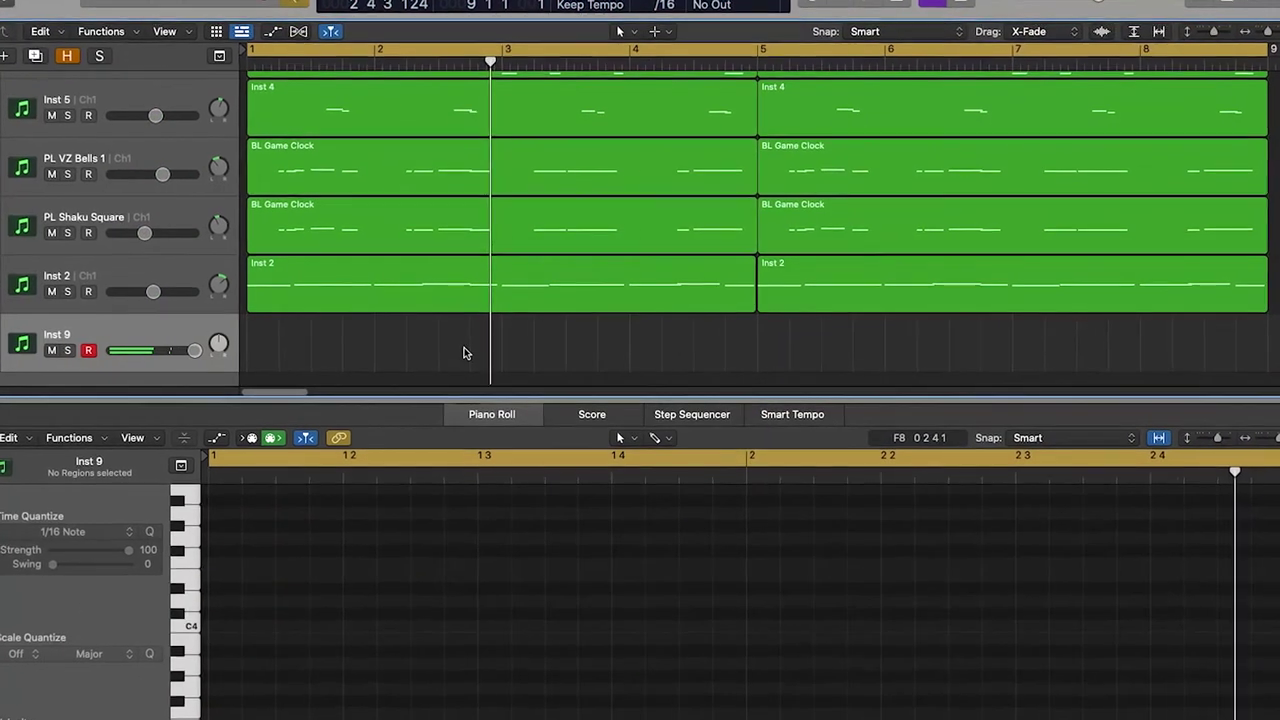
Record a new chordal part on Inst 9 and a sustained single-note part on Inst 10 over the first four bars.
key("r")
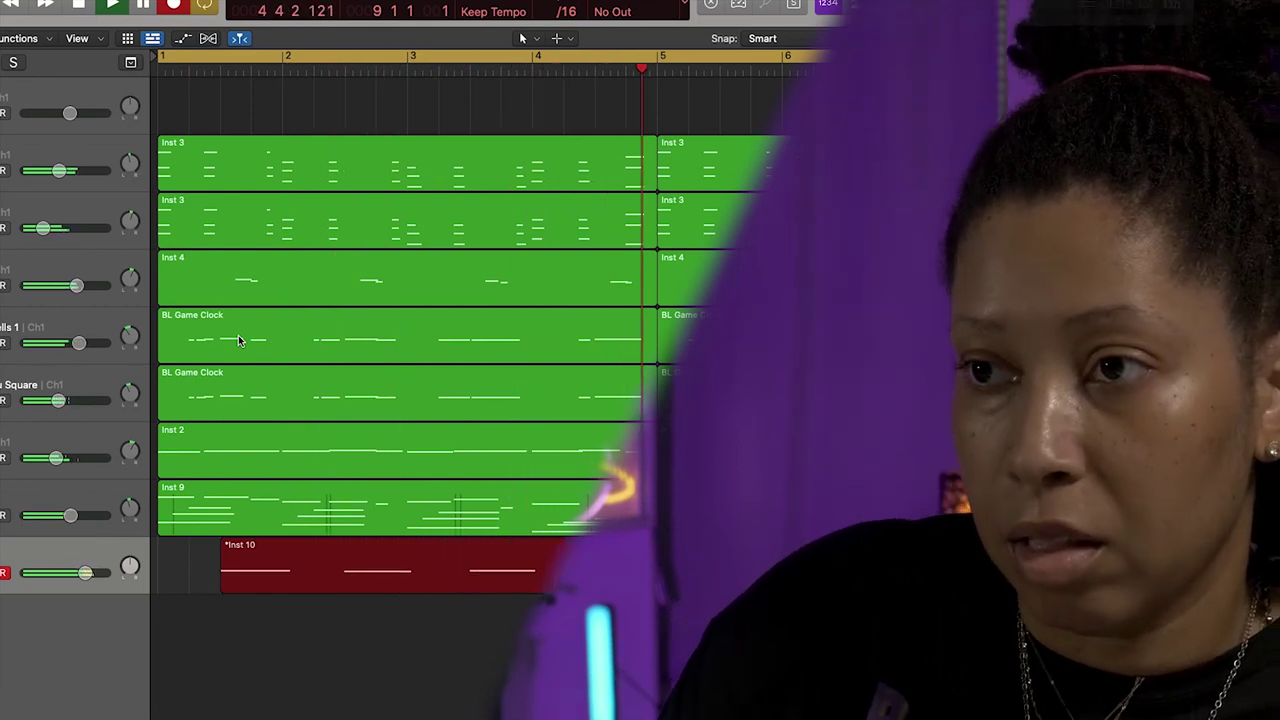
key("space")
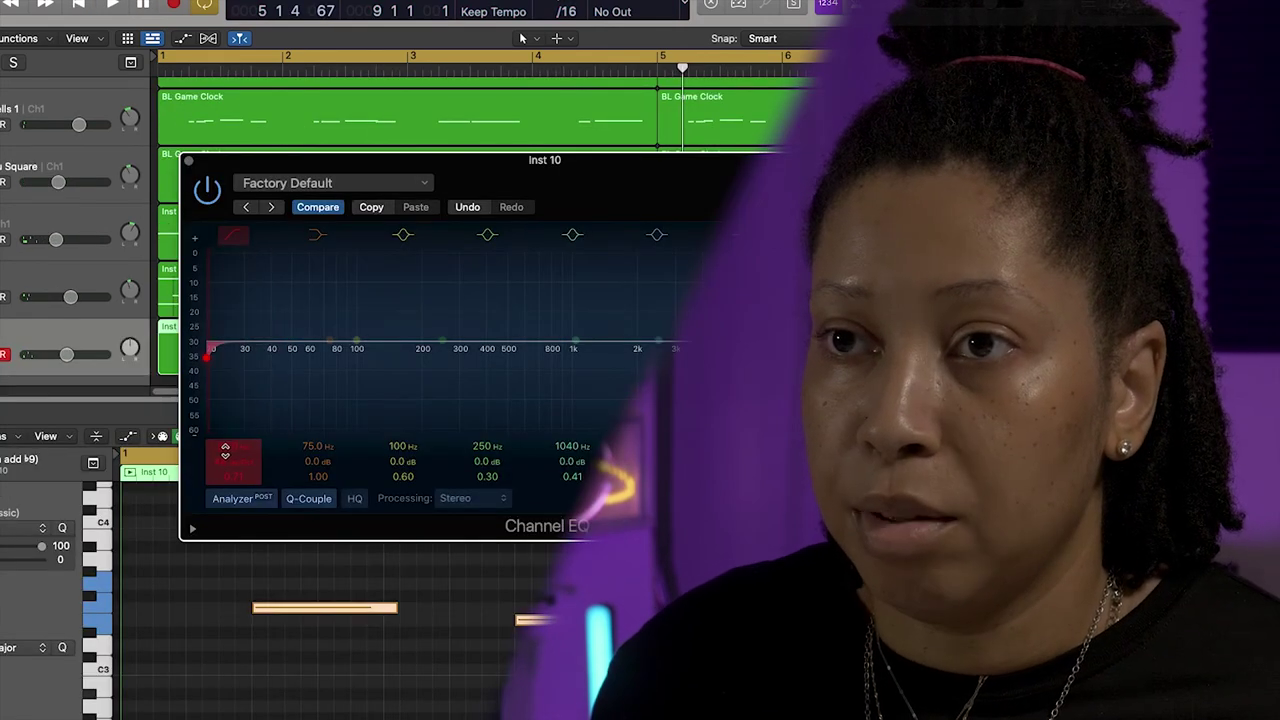
Shape Inst 10 in Channel EQ with a 462 Hz, 48 dB/Oct low cut and a high cut around 2 kHz.
left_click_drag(225, 452, 225, 424)
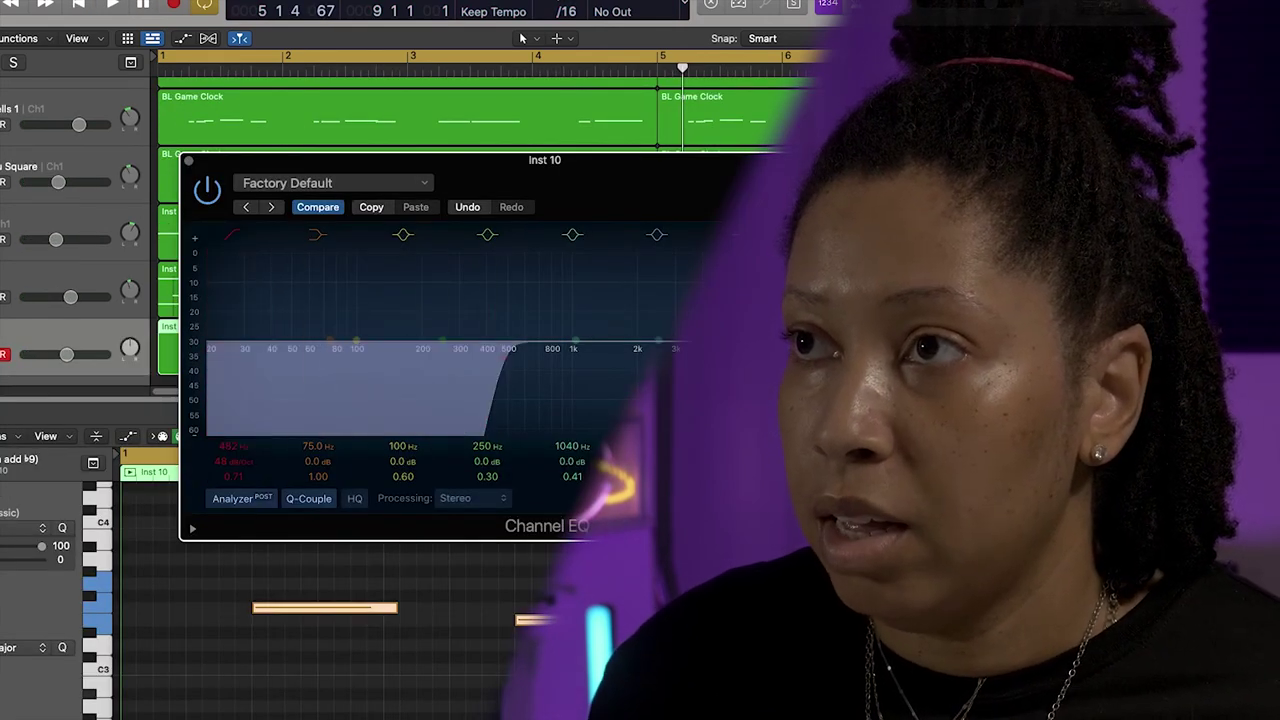
key("space")
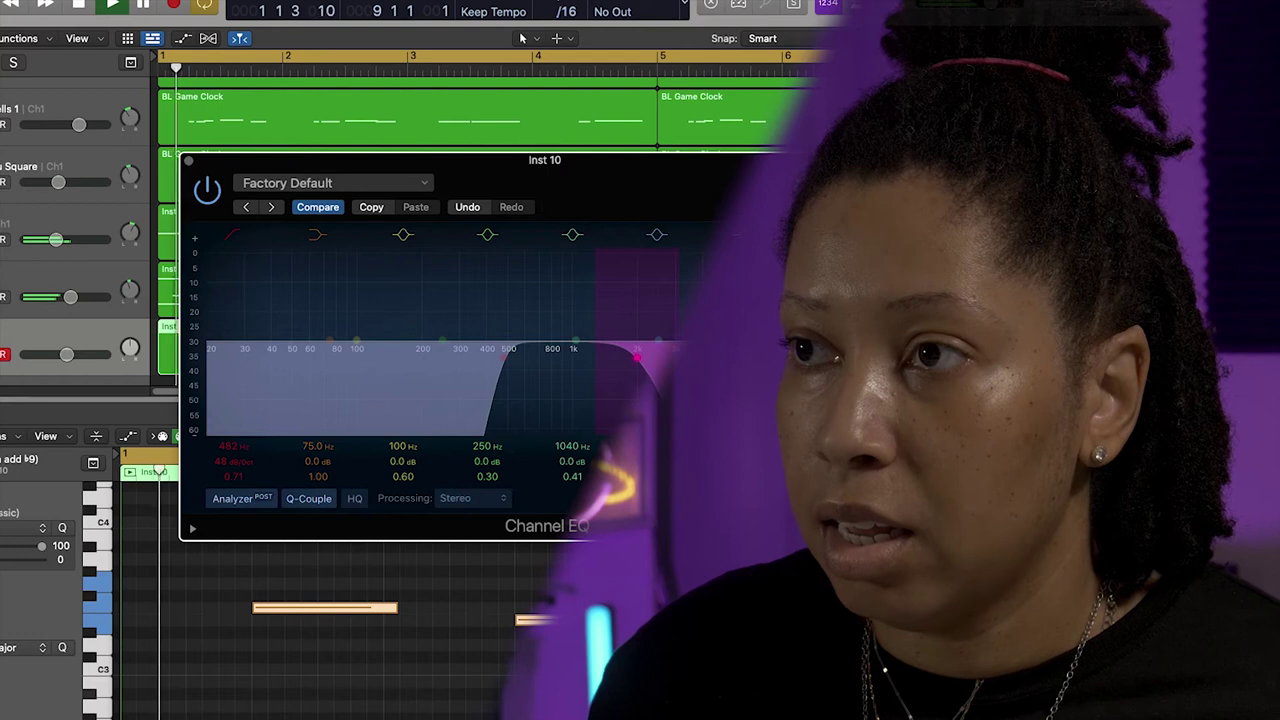
left_click_drag(571, 342, 571, 309)
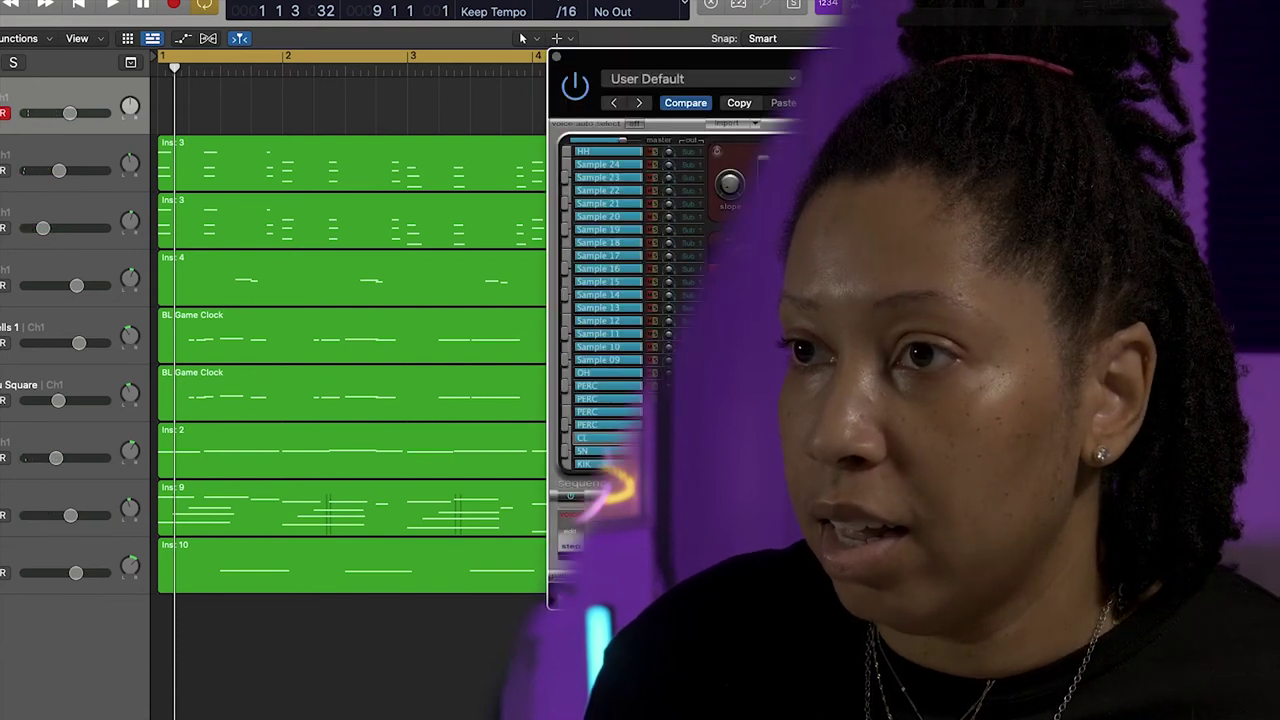
Close the Ultrabeat drum instrument window and record a drum pattern on the Inst 1 track across the eight-bar cycle.
left_click(560, 59)
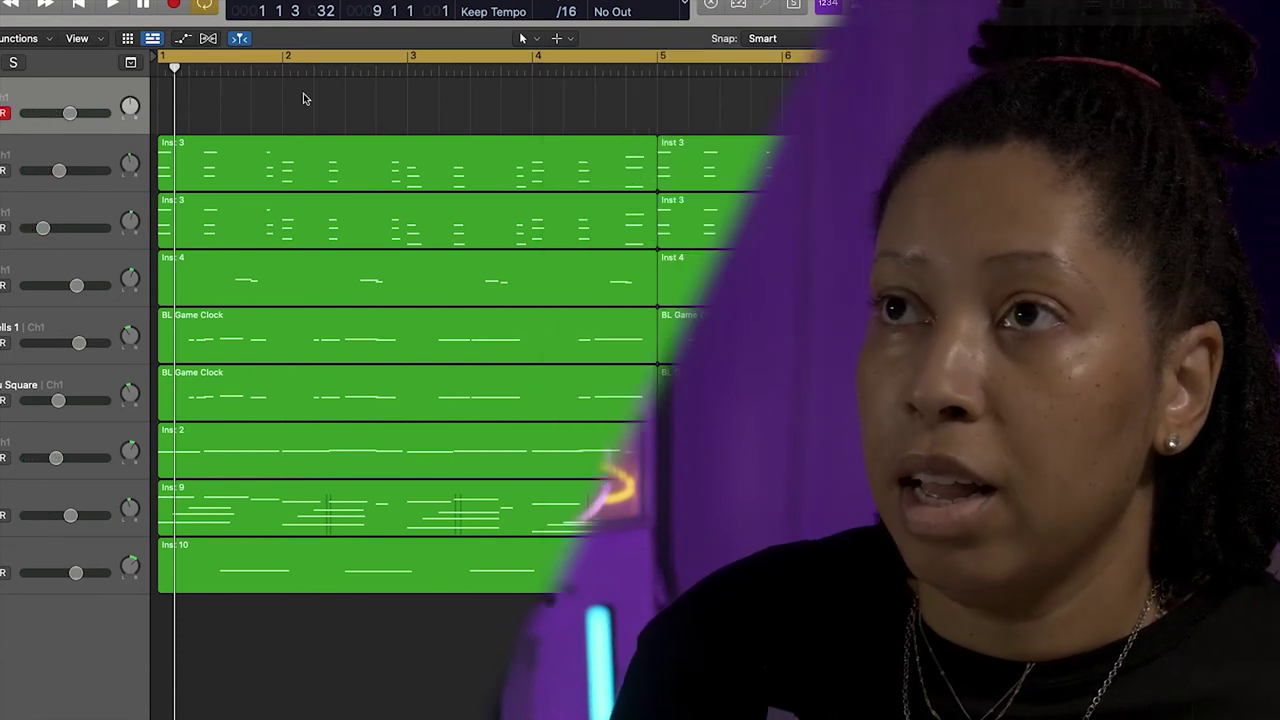
key("r")
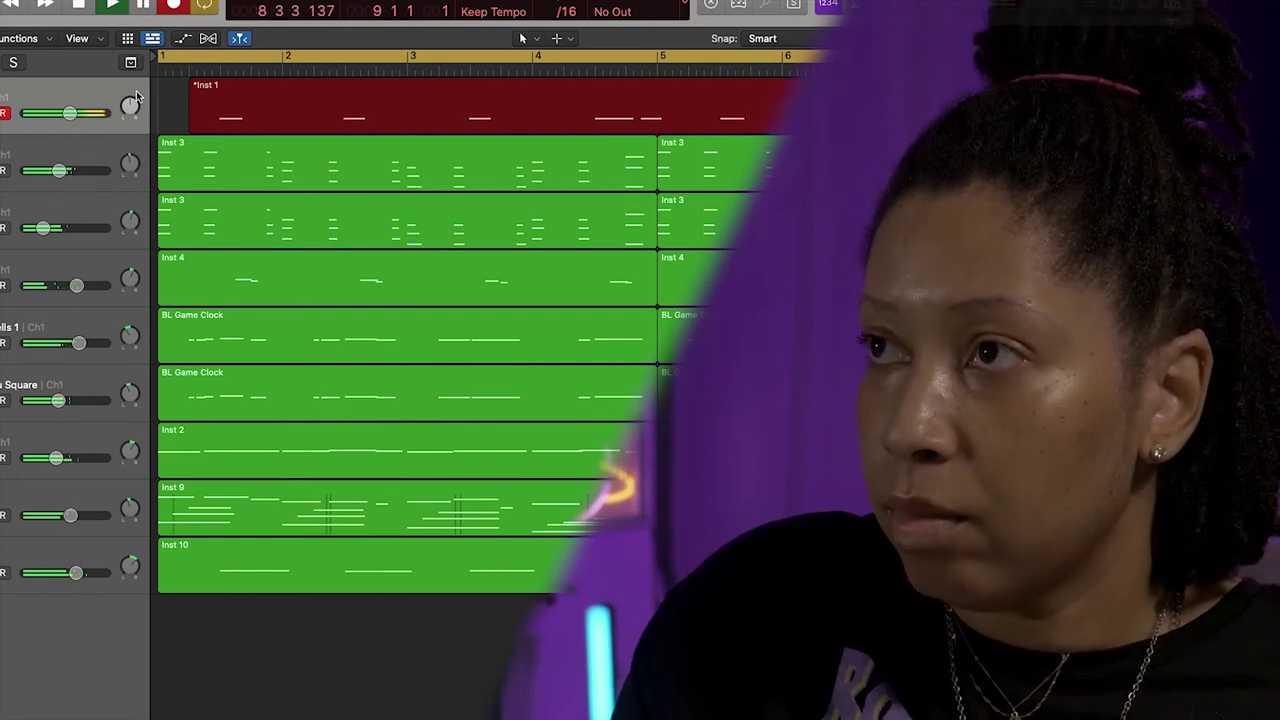
key("space")
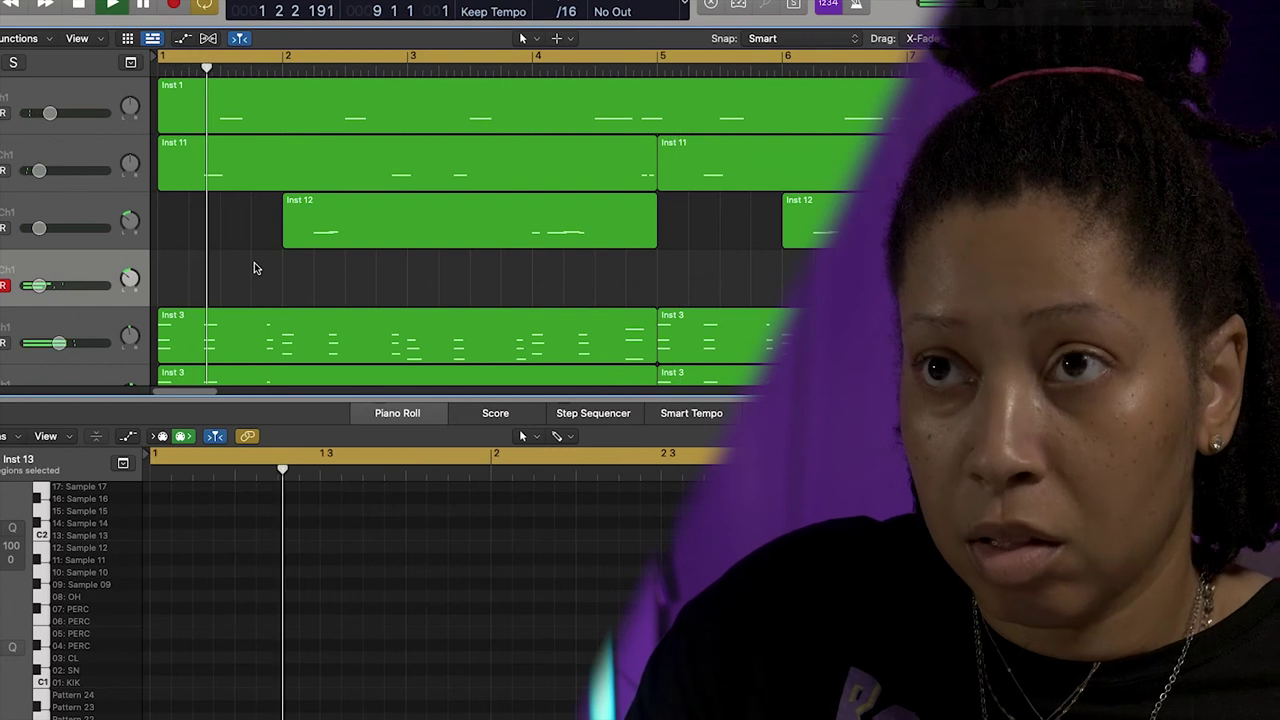
Record a percussion part on Inst 13 and a sustained single-note part on Inst 17 over the cycle.
key("r")
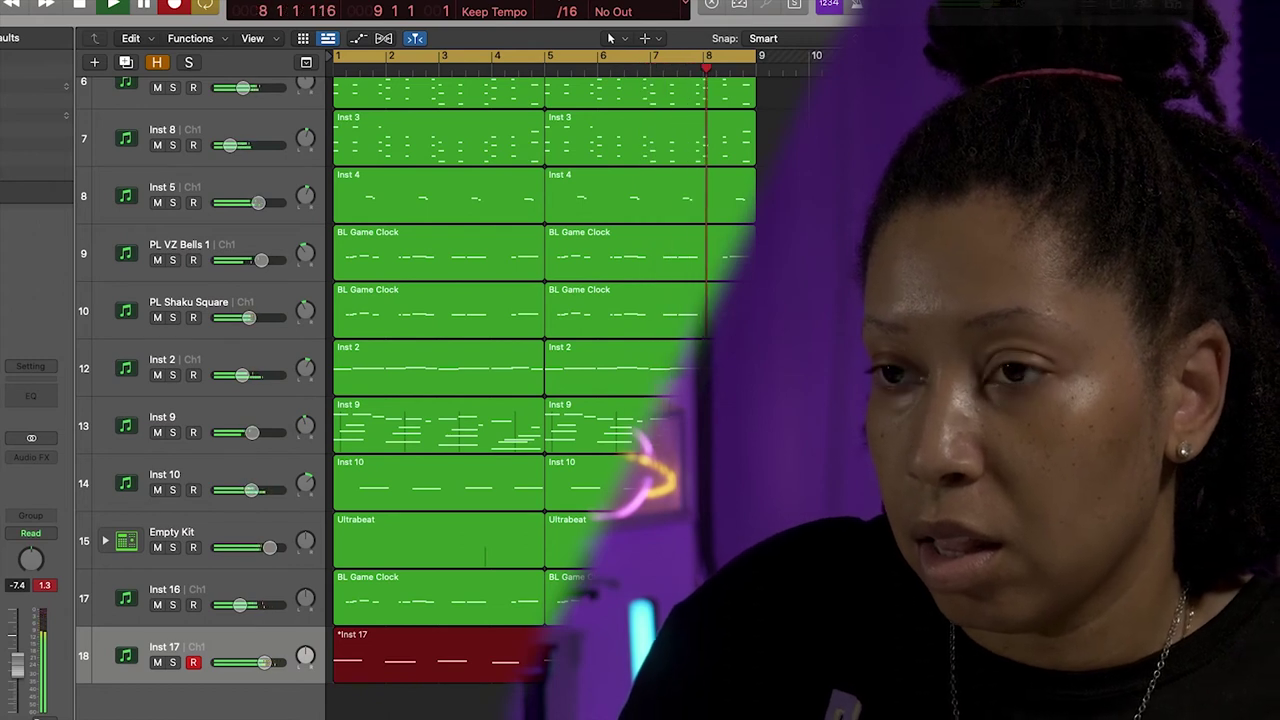
key("space")
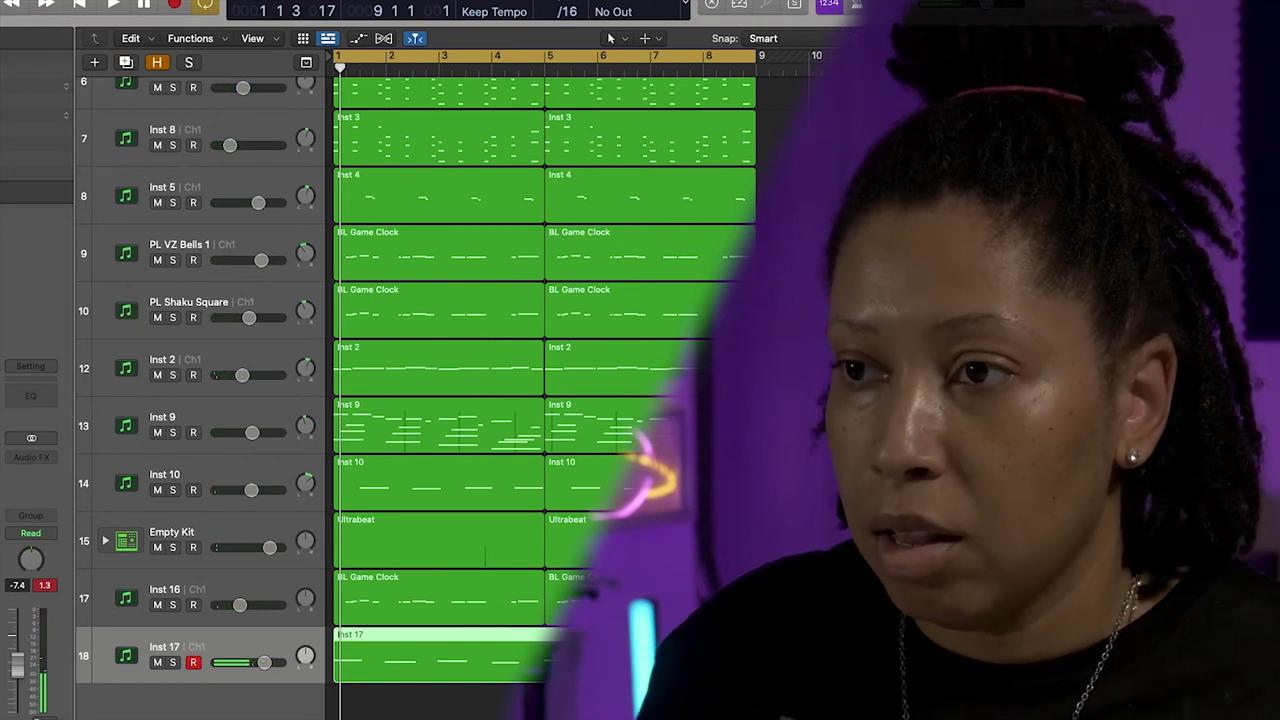
Quantize the Inst 17 notes to 1/16 Note in the Piano Roll and lower the track's volume.
key("p")
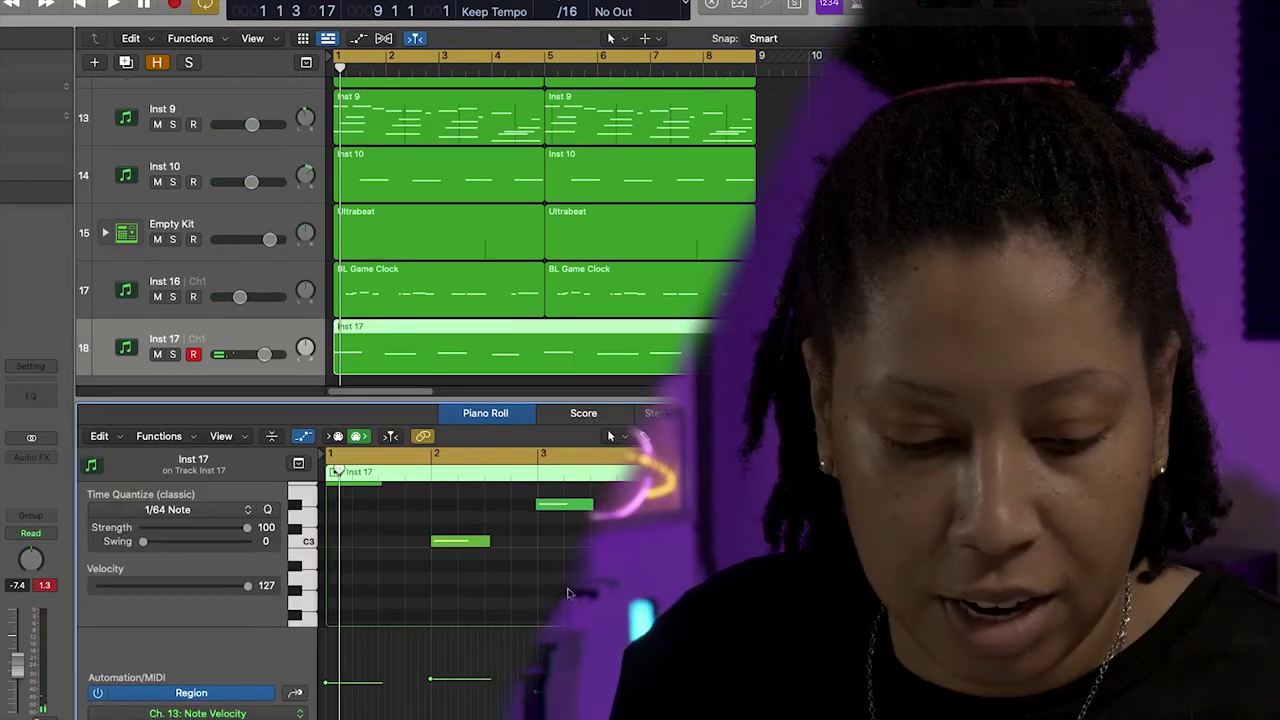
left_click(460, 541)
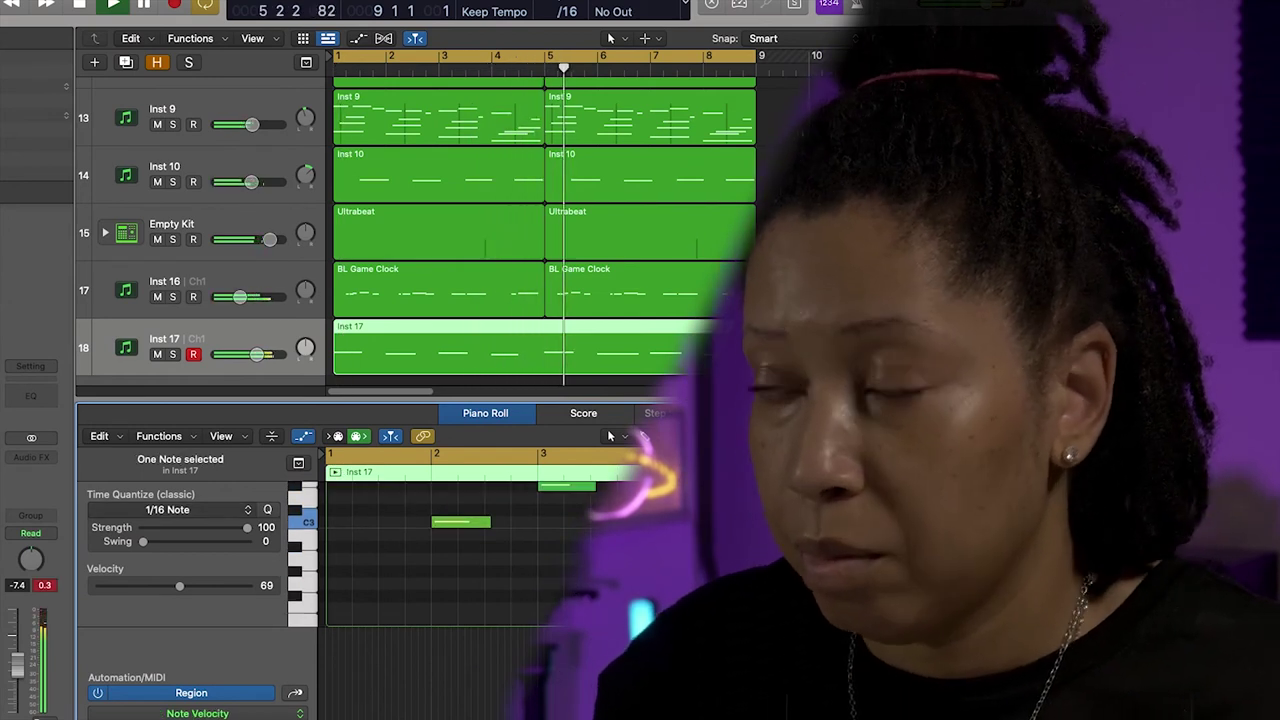
scroll(460, 555, "up", 2)
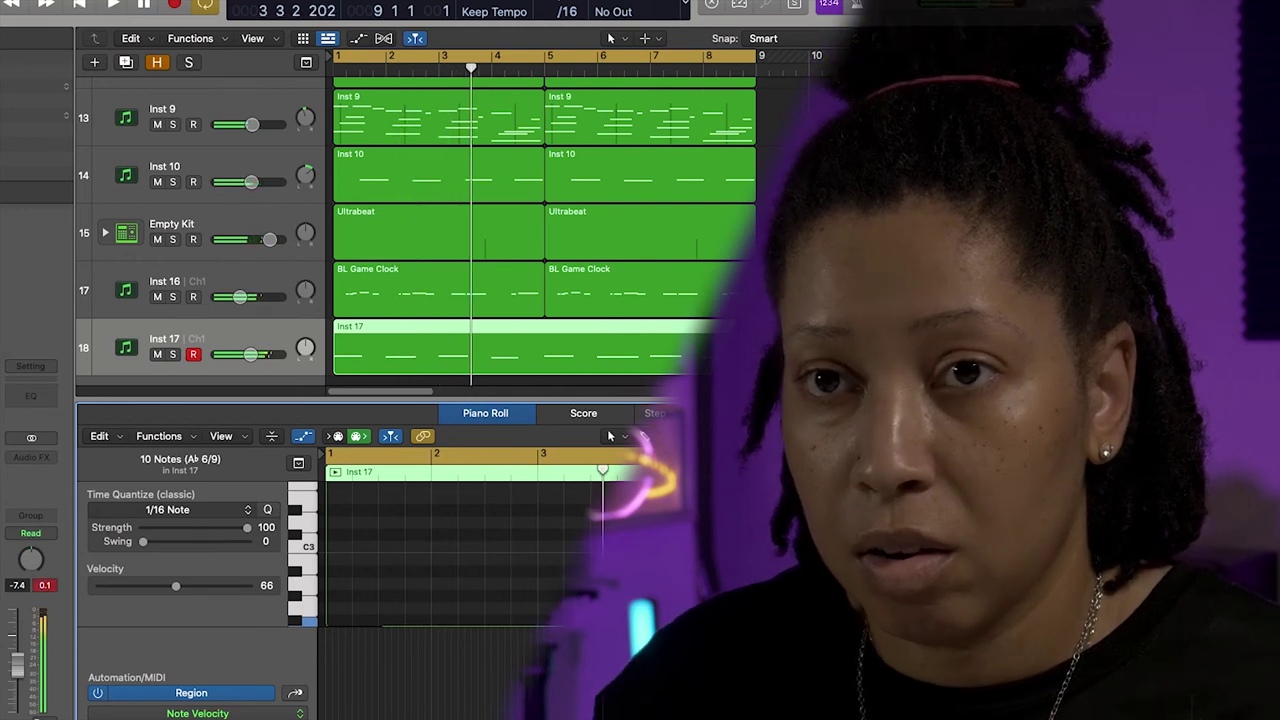
key("v")
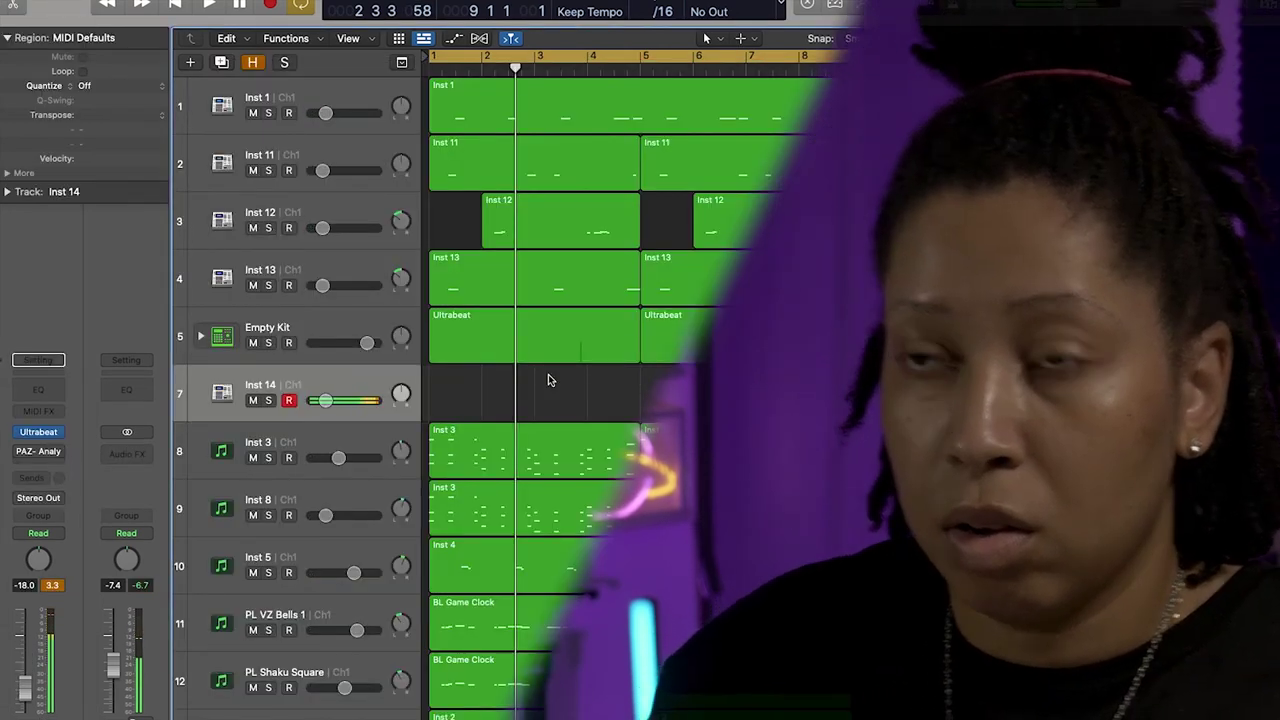
Record rhythmic single-note Ultrabeat parts on the Inst 14 and Inst 18 tracks.
key("r")
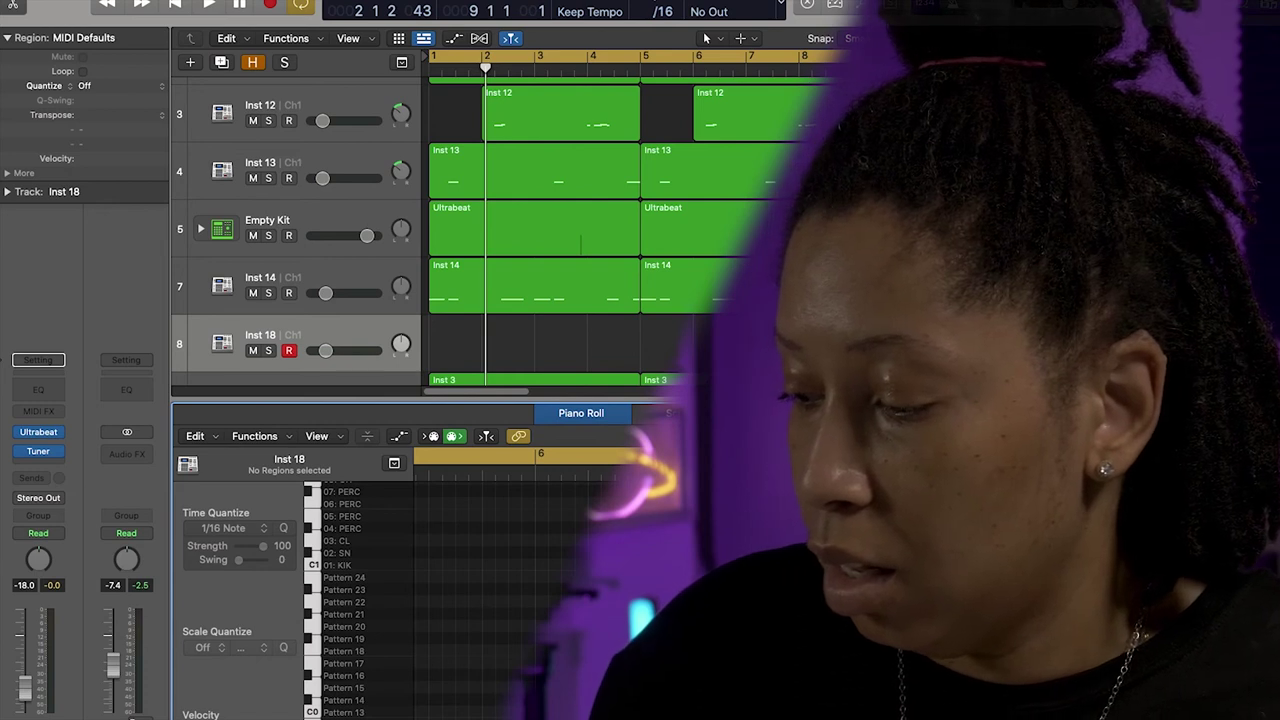
key("space")
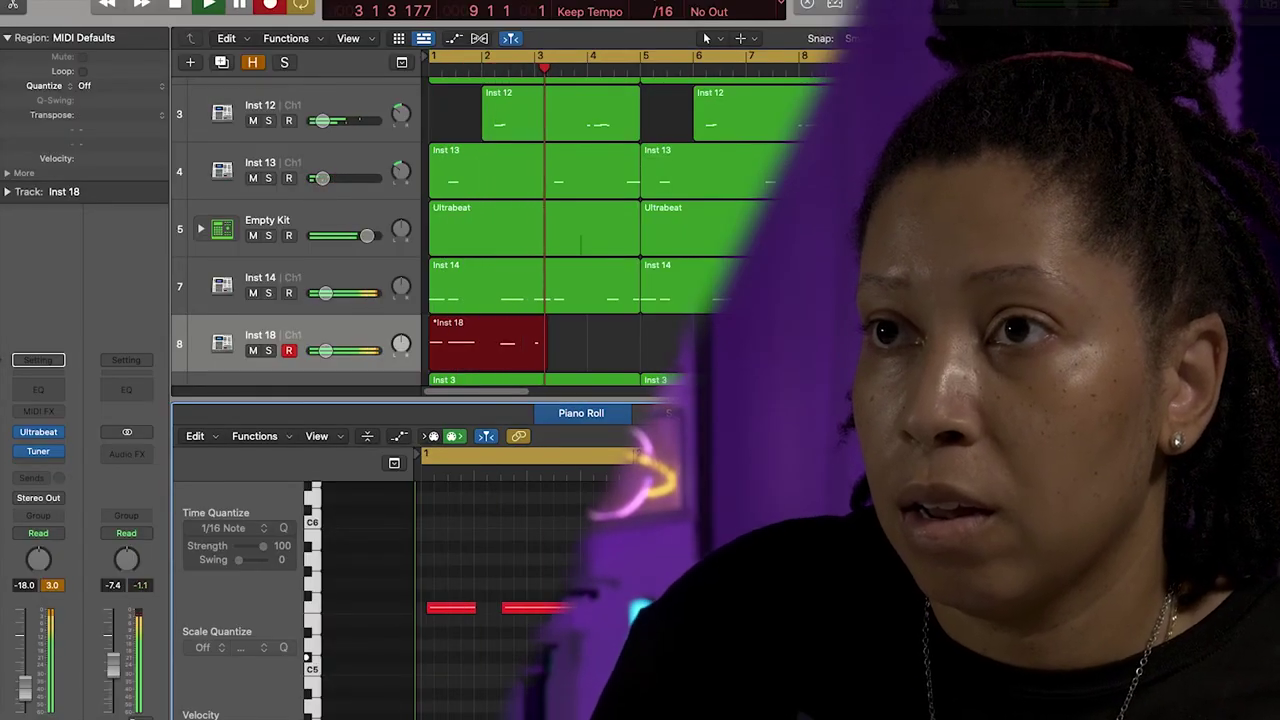
key("space")
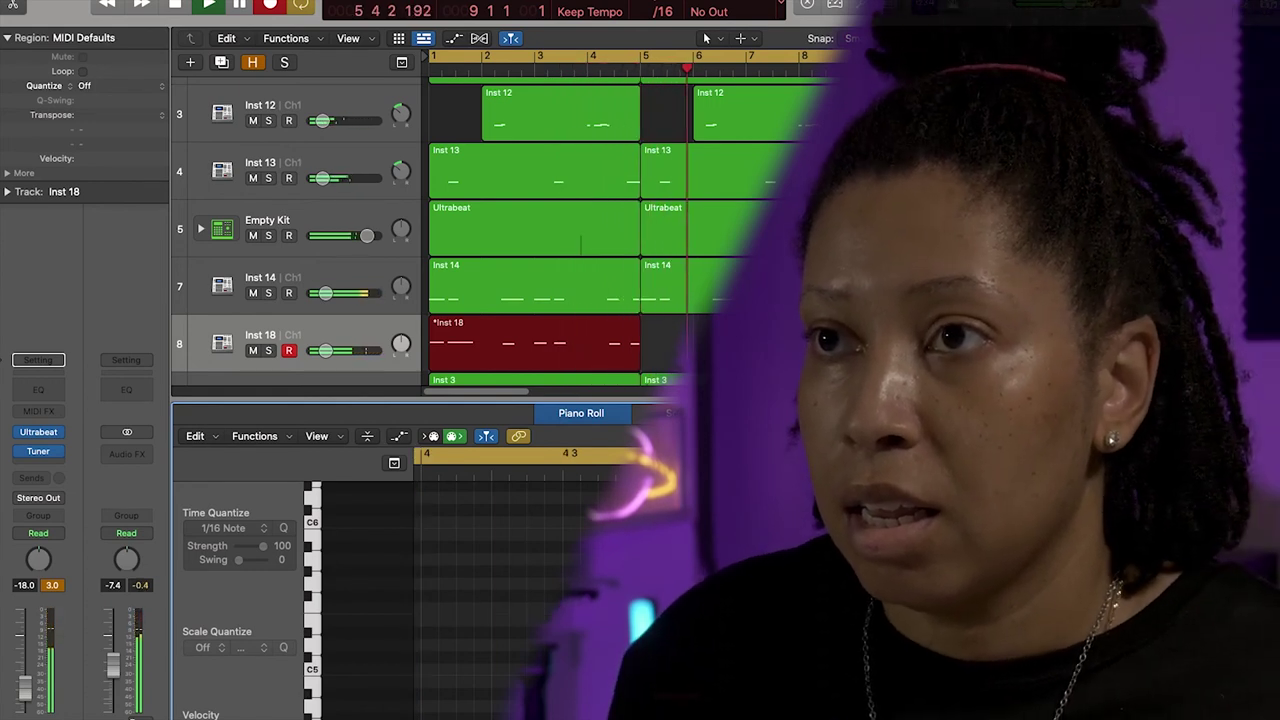
key("space")
Transpose all notes in both Inst 18 regions down by octaves.
key("super+a")
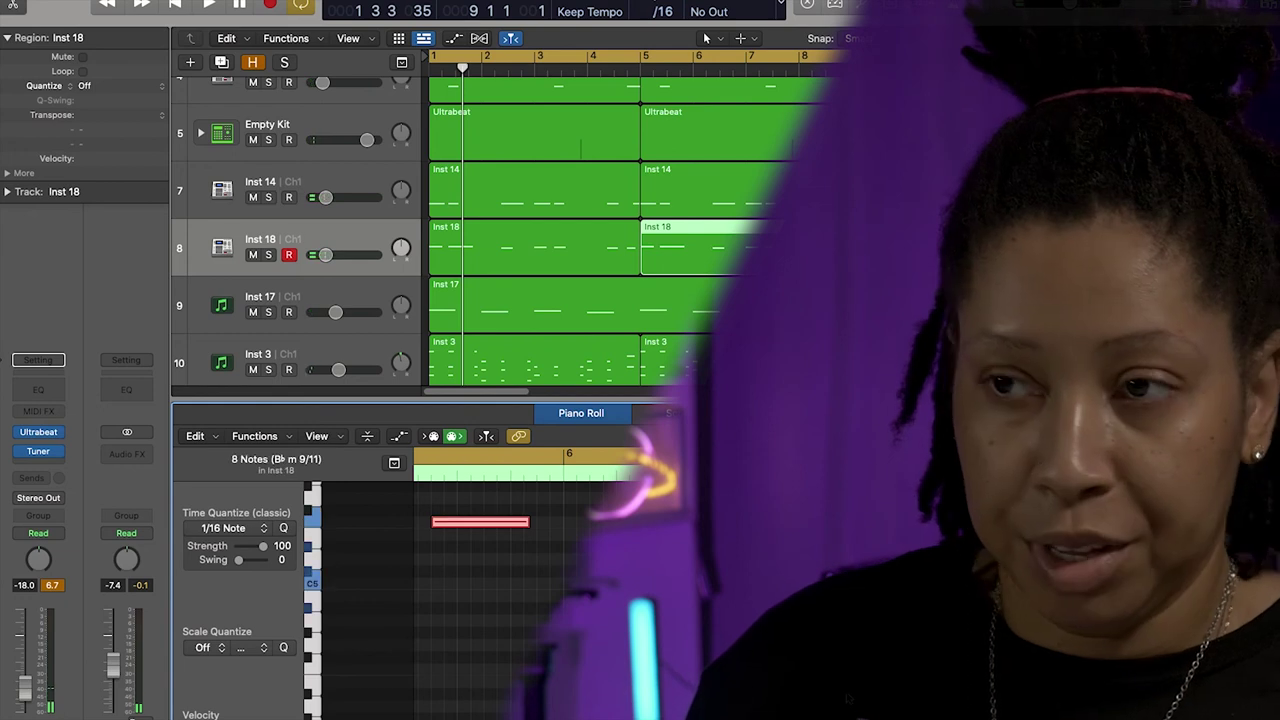
key("alt+shift+Down")
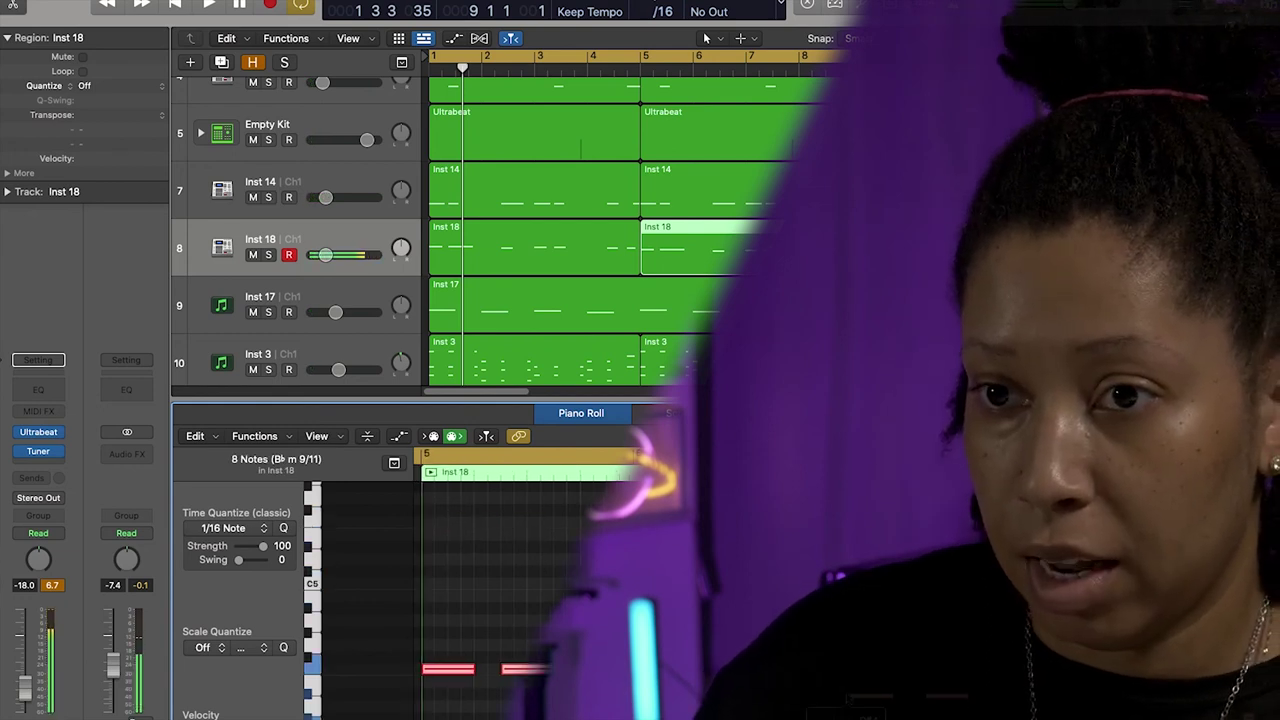
key("shift+alt+Down")
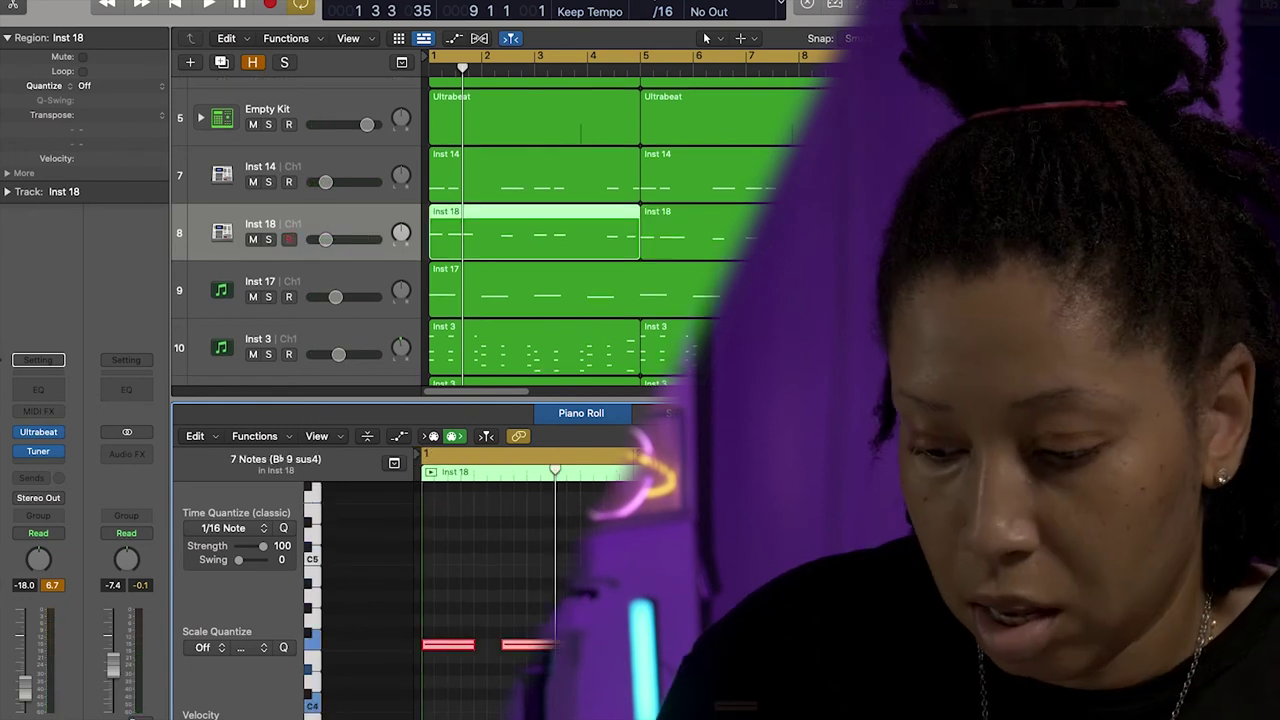
key("shift+alt+Down")
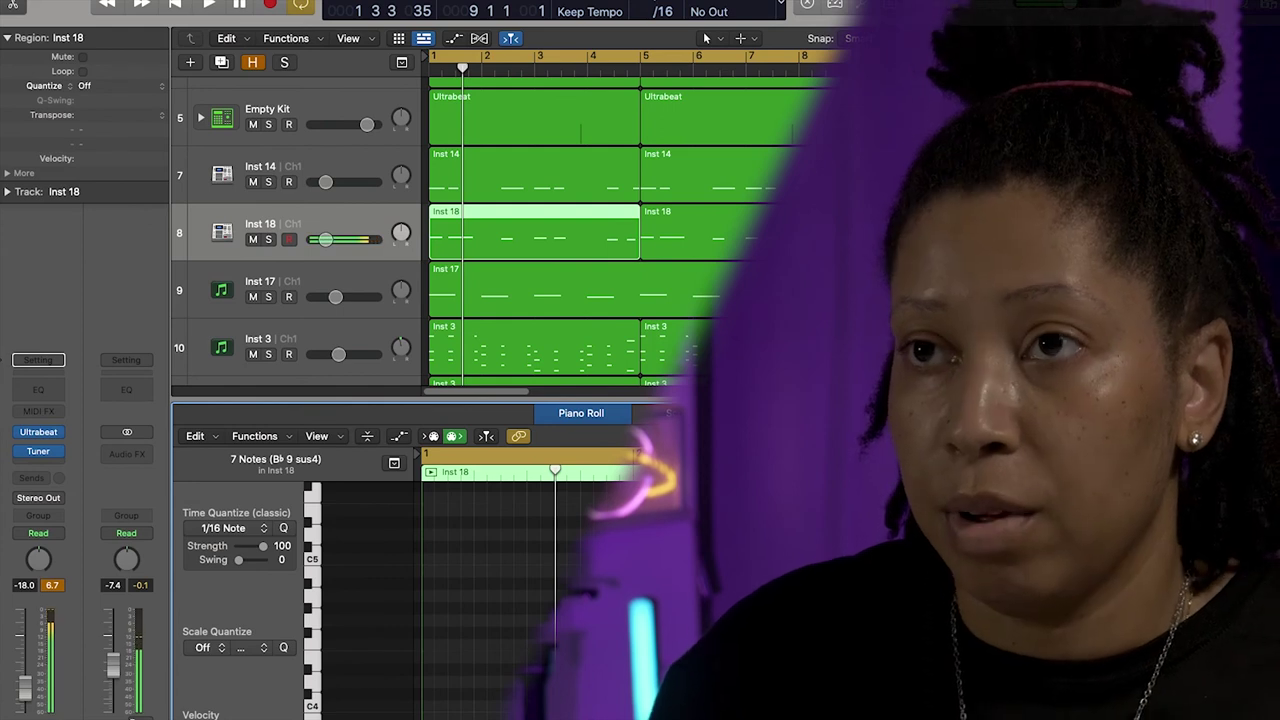
Audition the Inst 18 part with the beat and raise two notes in its first region by an octave.
key("space")
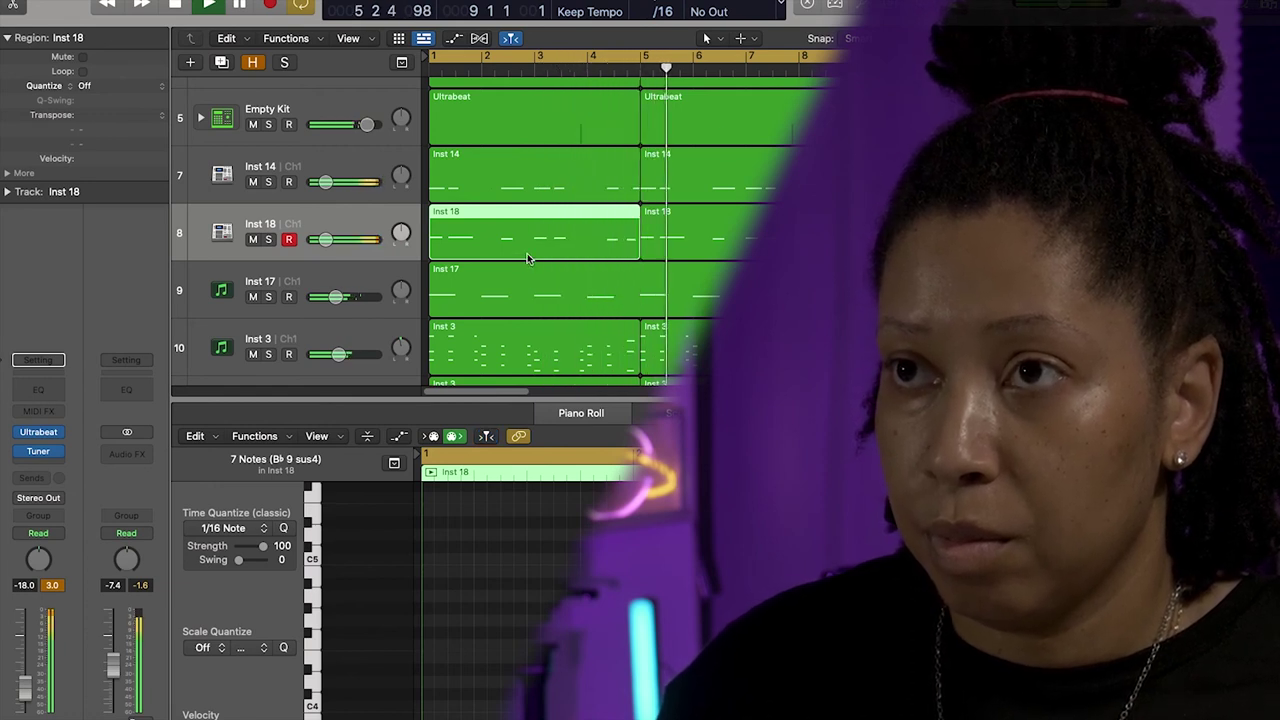
key("space")
left_click(473, 231)
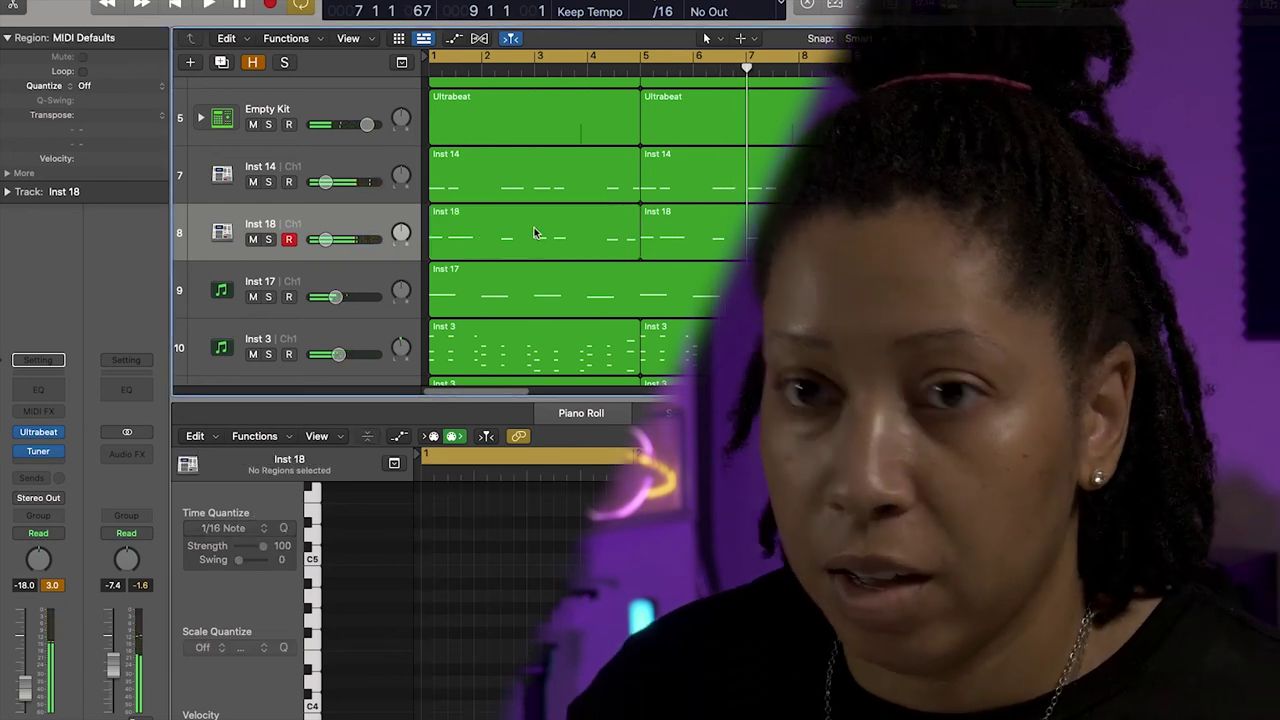
left_click(534, 232)
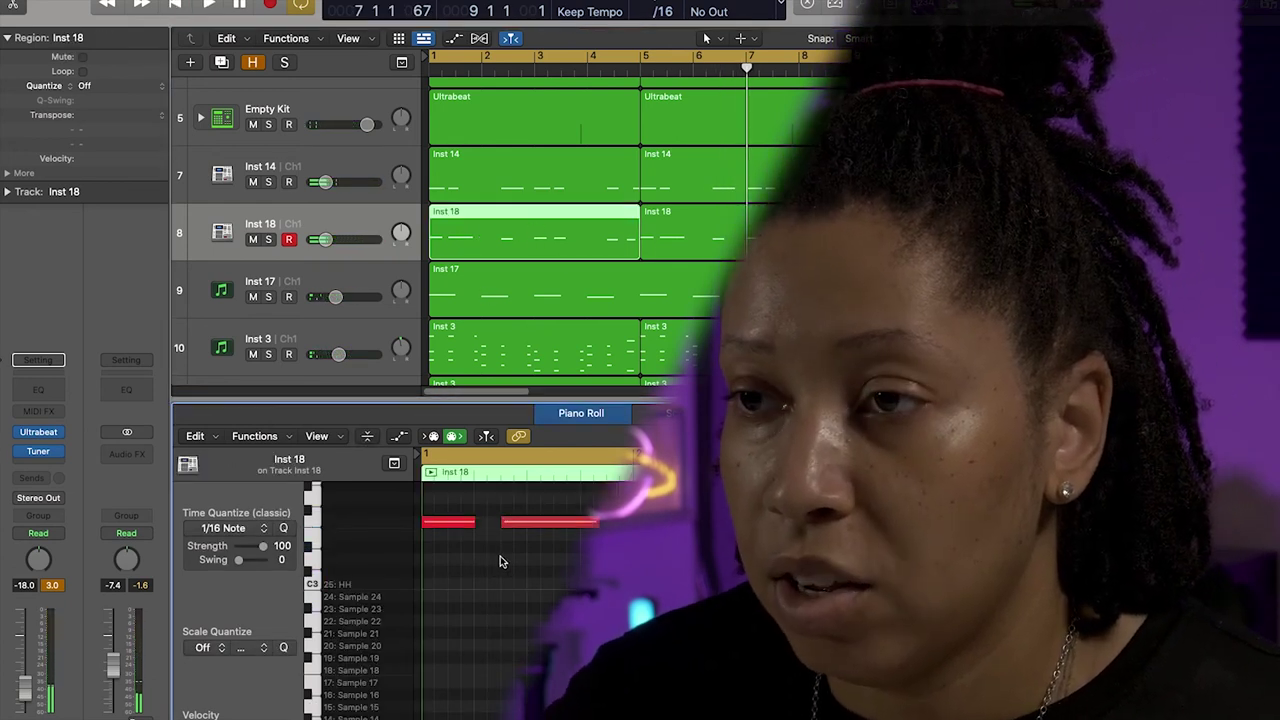
key("space")
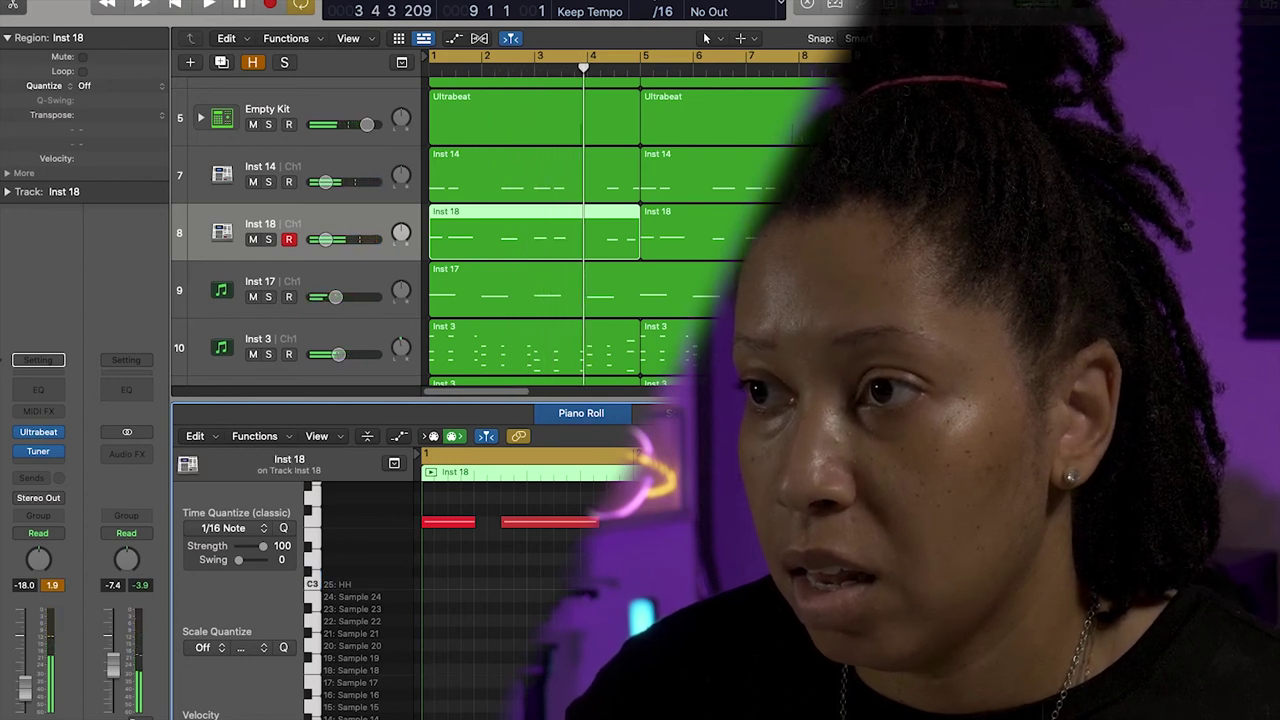
left_click(1001, 547)
key("space")
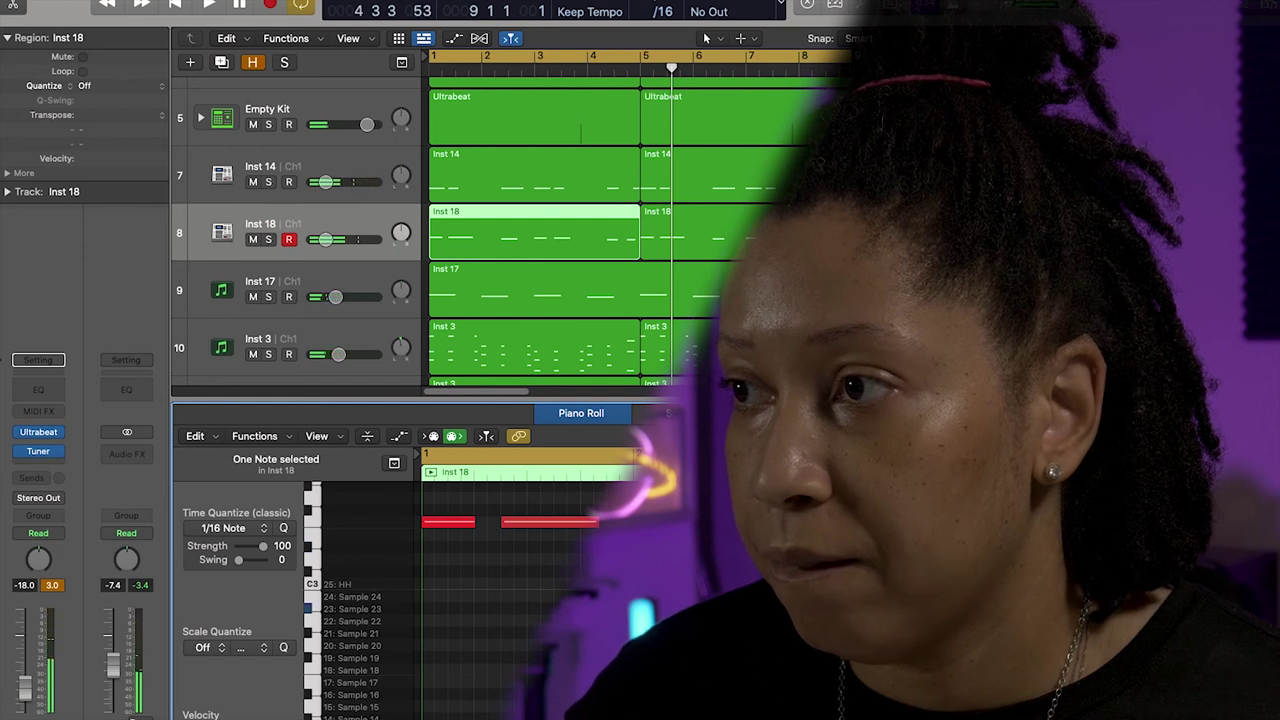
key("space")
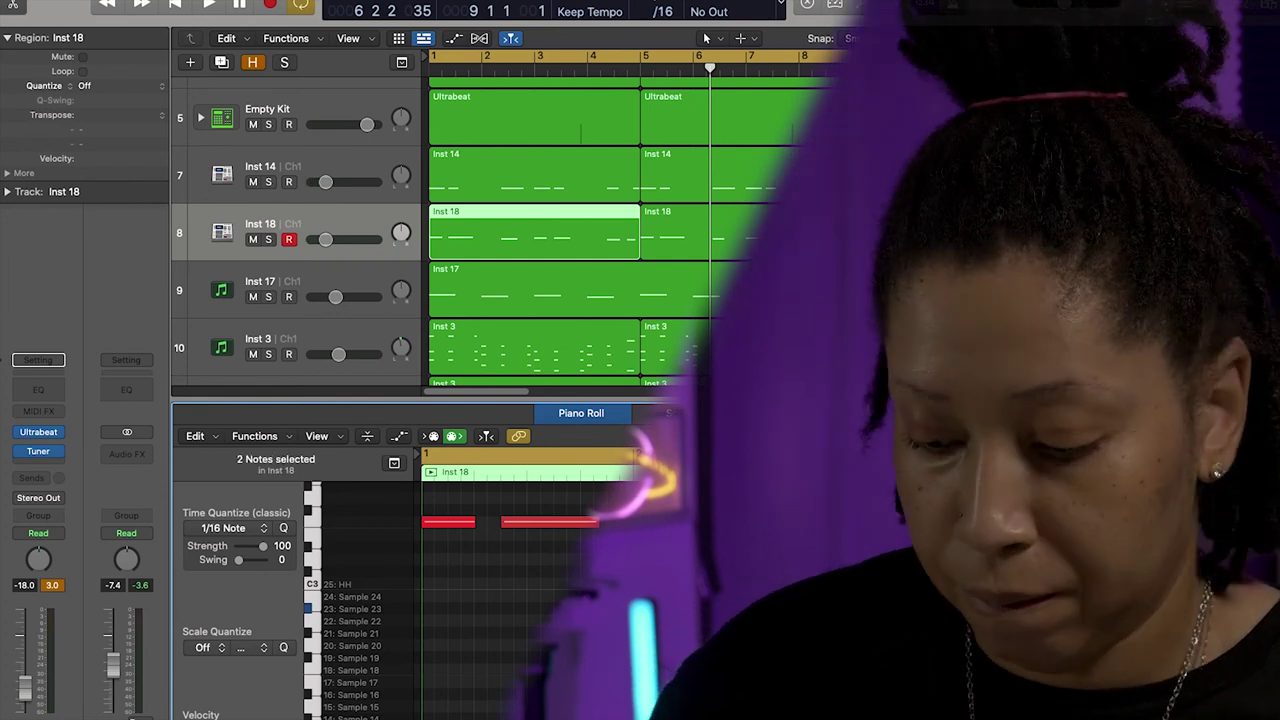
key("alt+shift+Up")
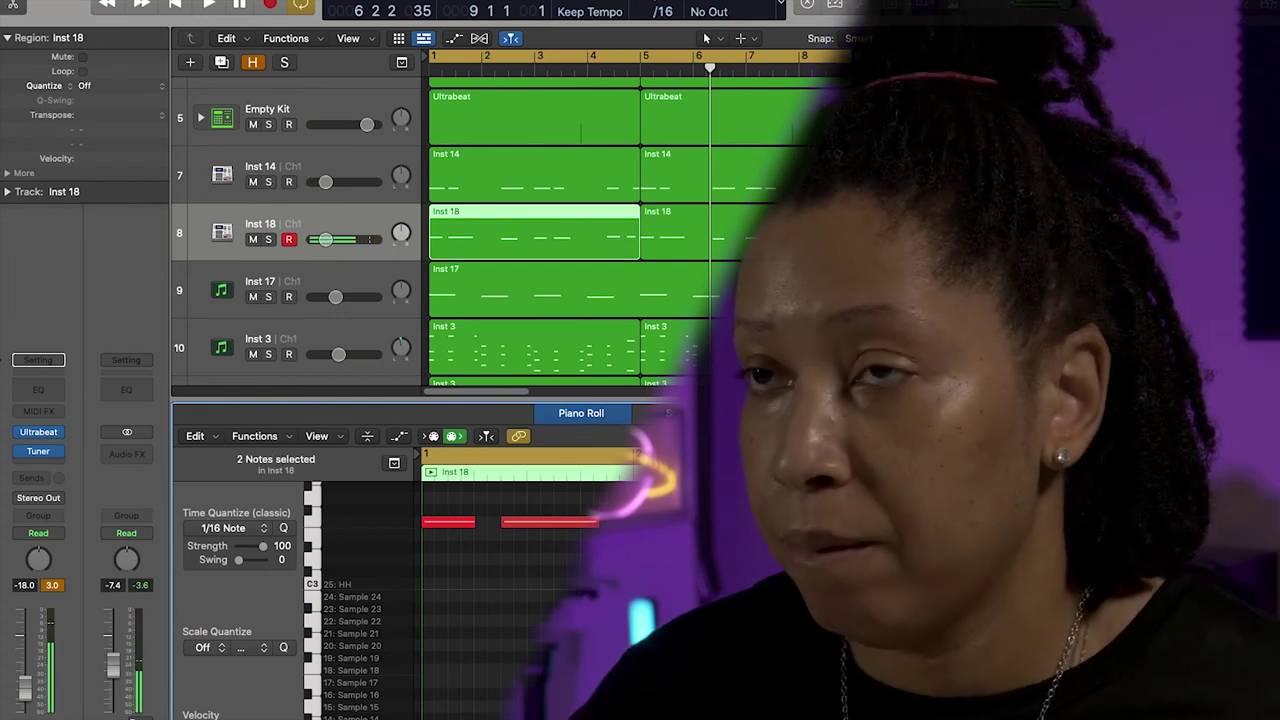
Select the C3 note in the second Inst 18 region and play the beat from the start to check both regions.
left_click(790, 232)
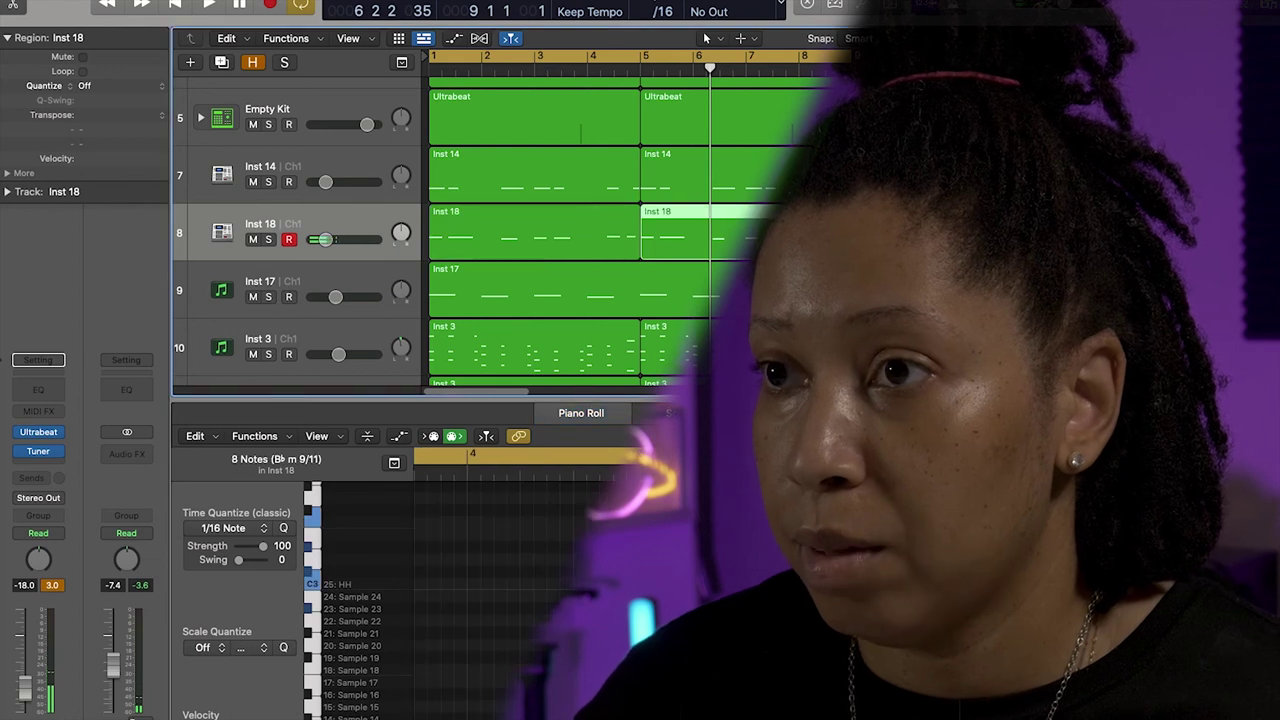
left_click_drag(940, 535, 1030, 590)
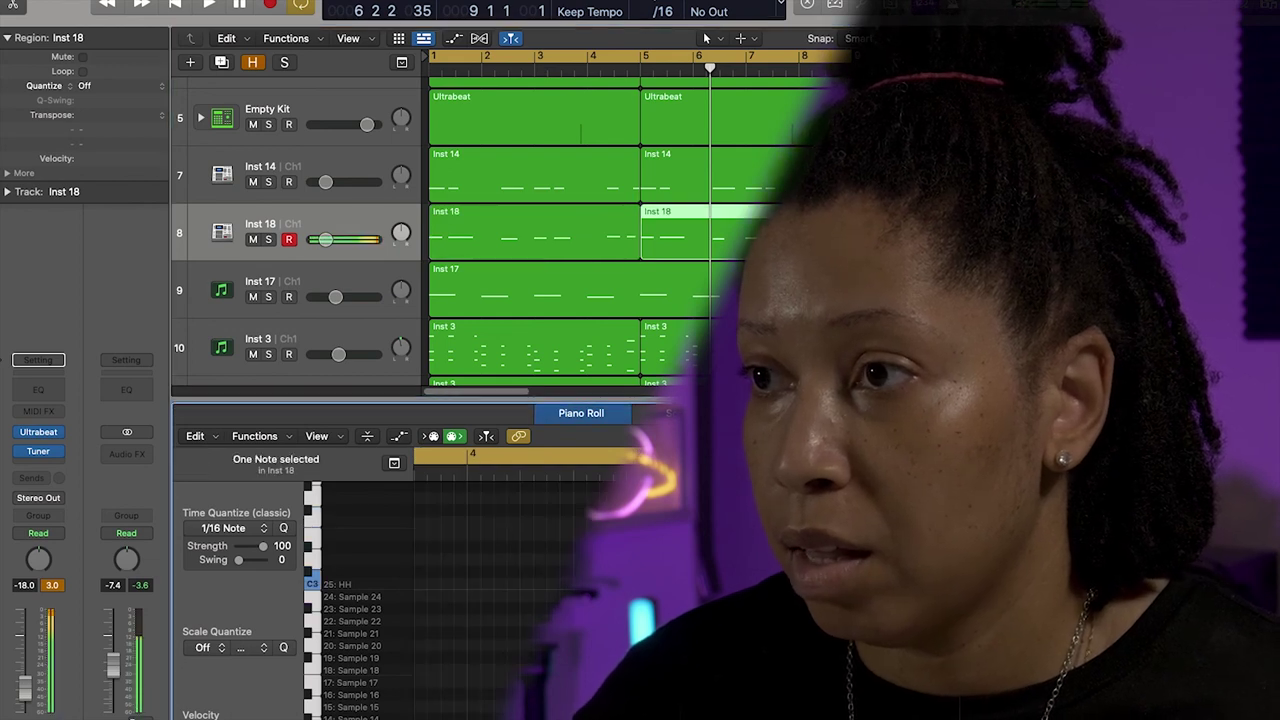
key("space")
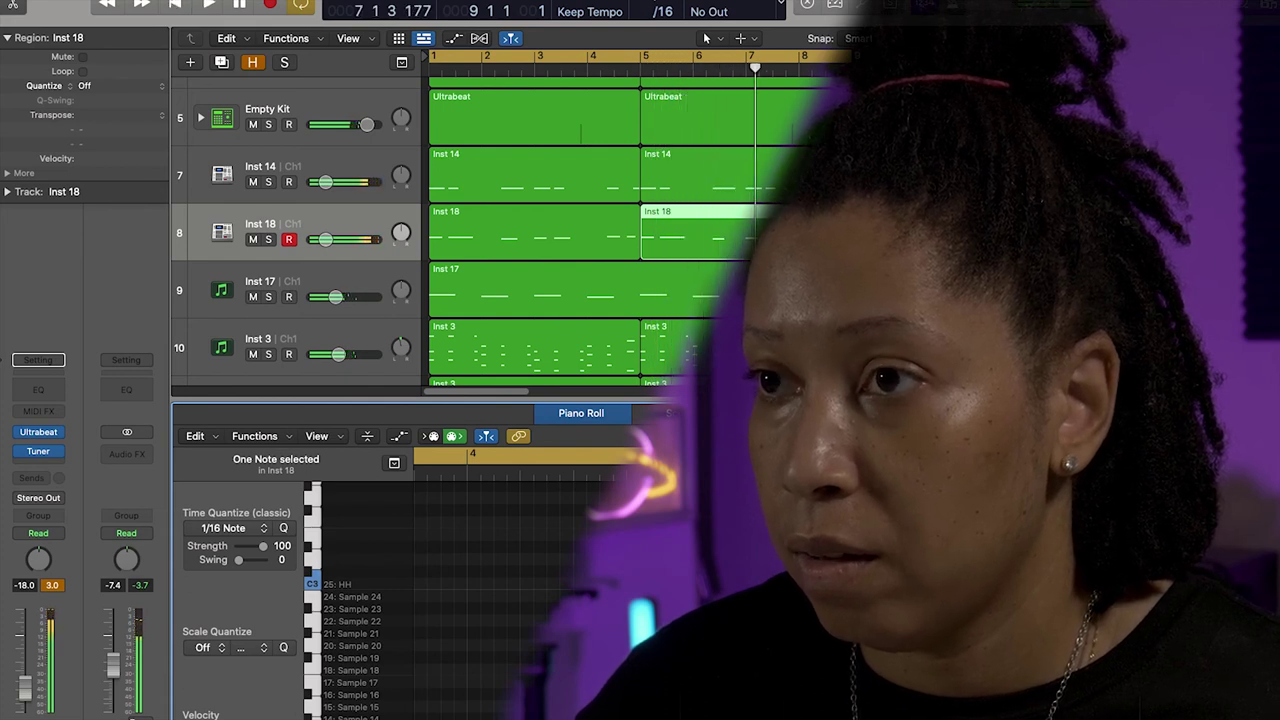
key("Return")
key("space")
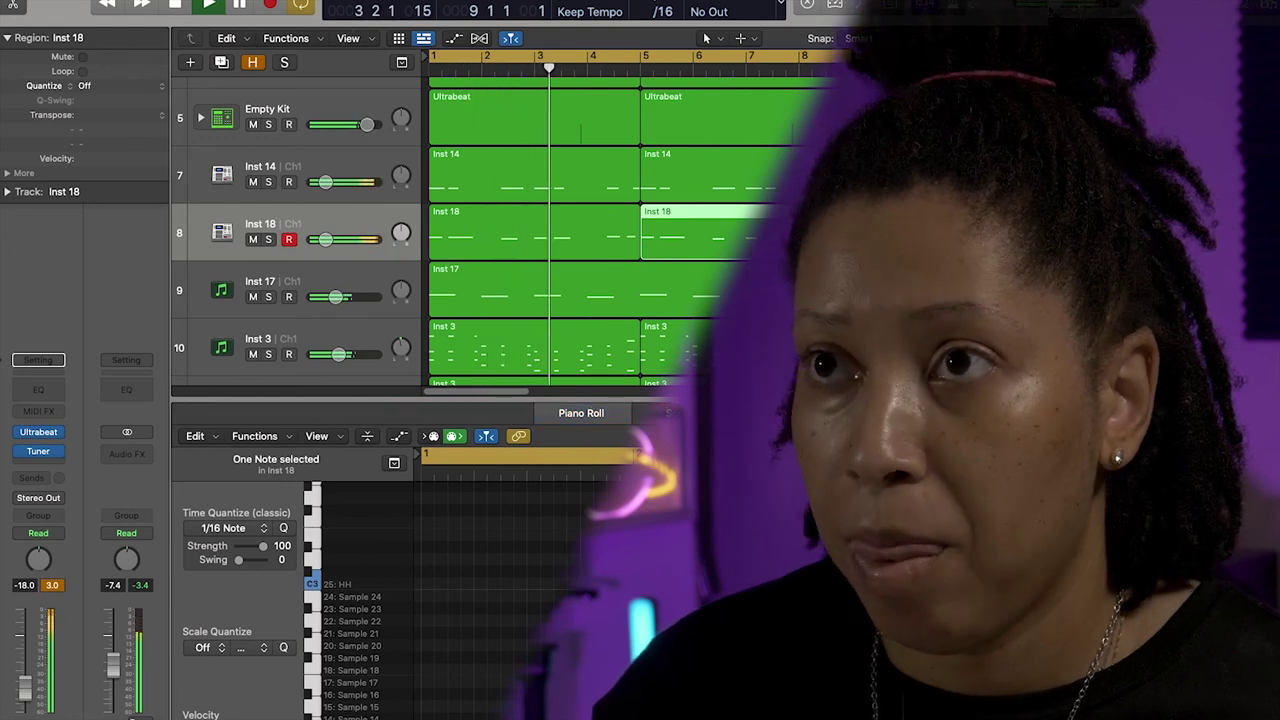
left_click(520, 239)
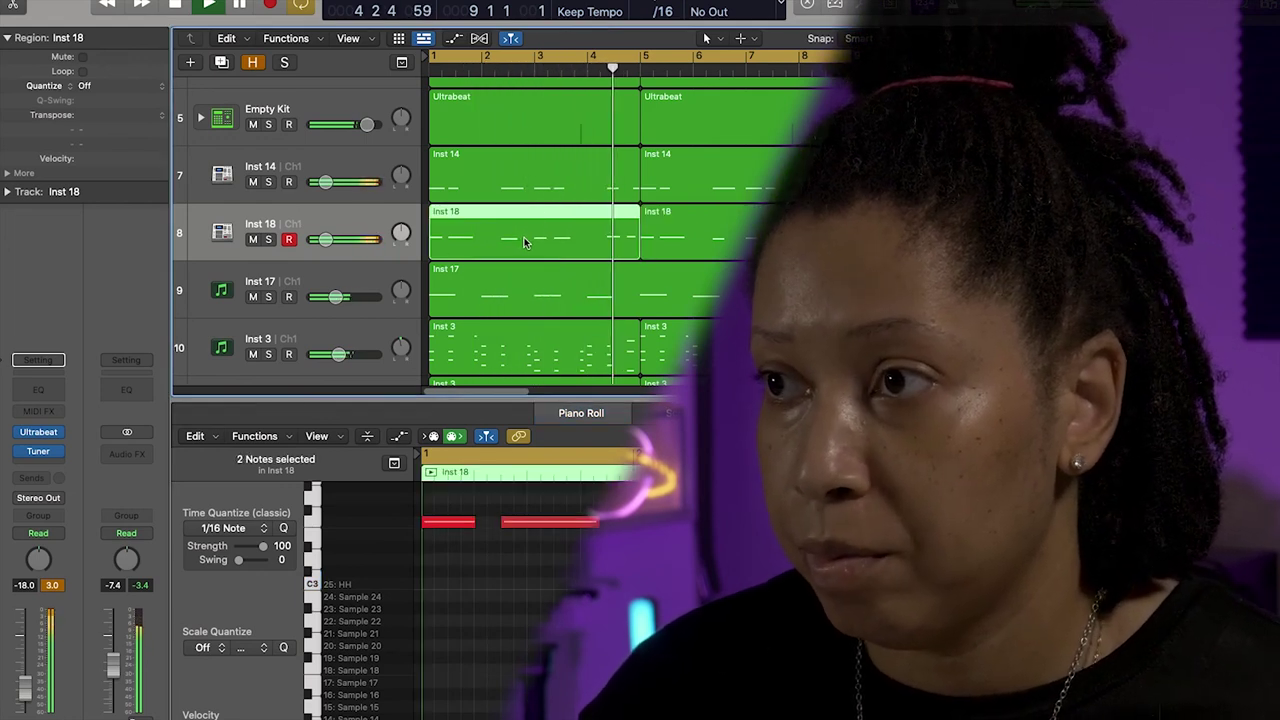